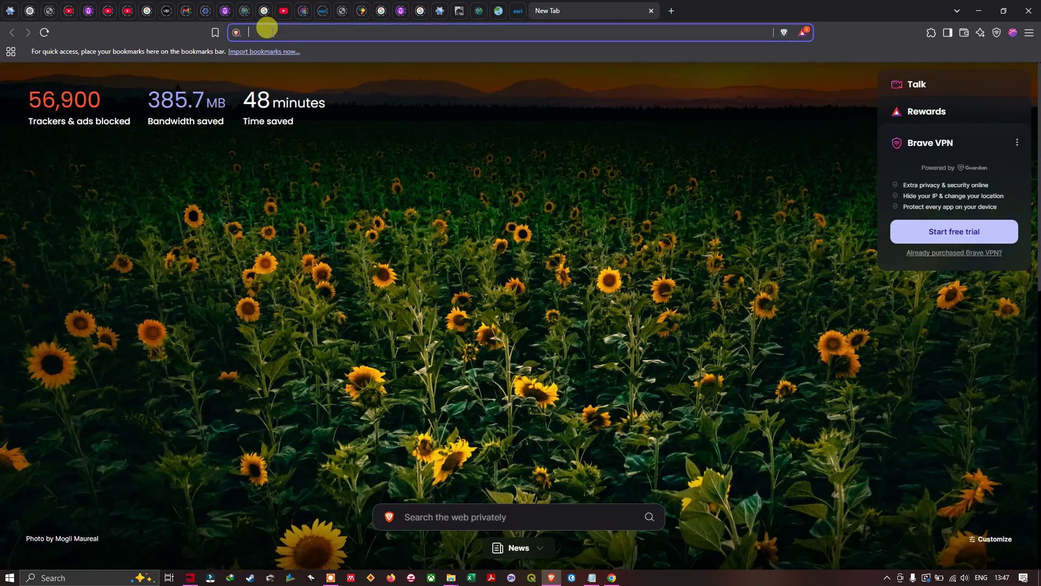
Search the web for "ArrcGIS Online" and open the ArcGIS Online site from the results
{"action": "type", "text": "ArrcGIS Online"}
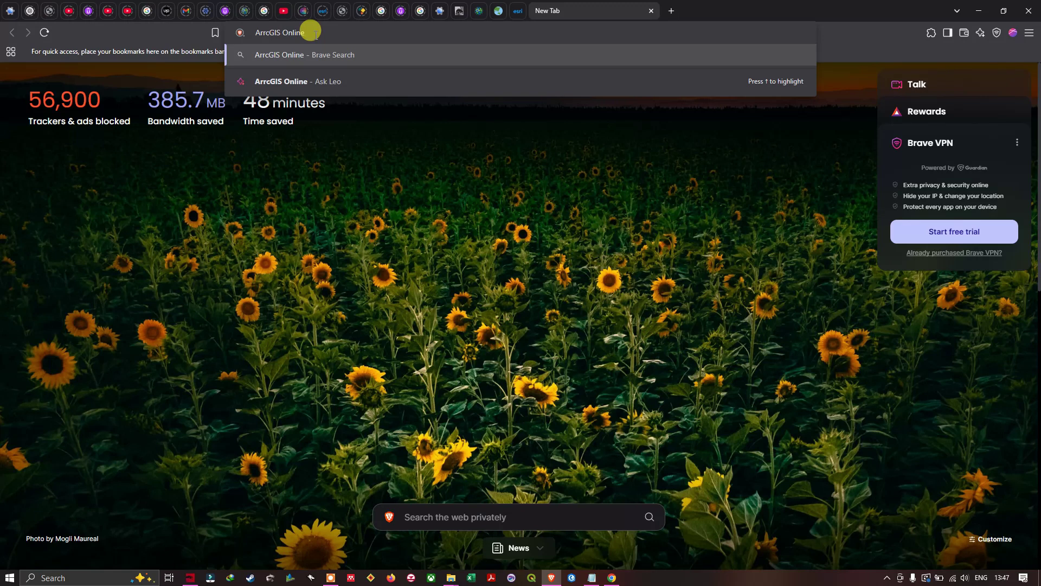
{"action": "key", "text": "Return"}
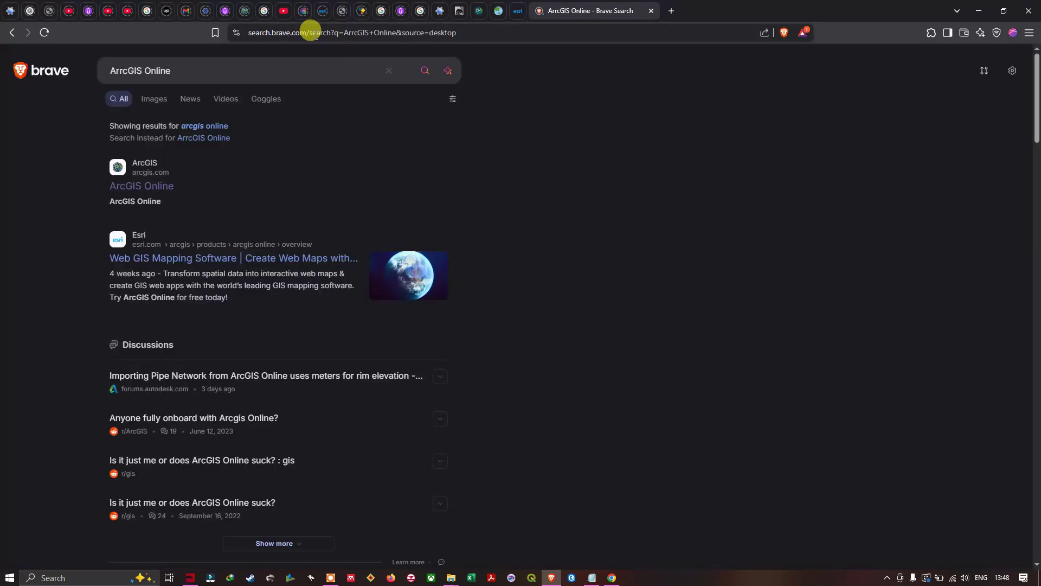
{"action": "left_click", "coordinate": [156, 187]}
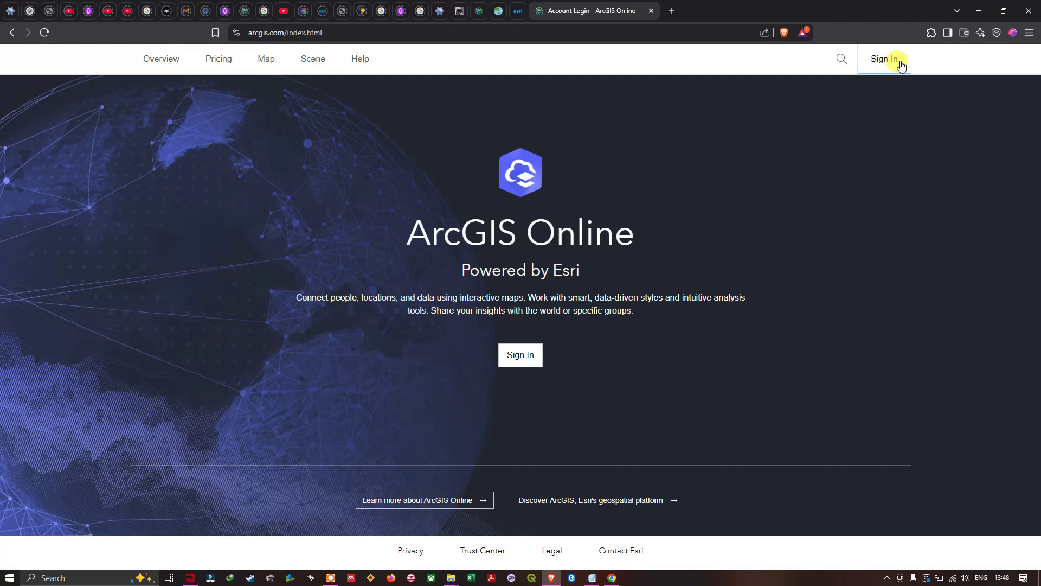
Sign in to ArcGIS Online with the saved username and password, keeping the account signed in
{"action": "left_click", "coordinate": [884, 60]}
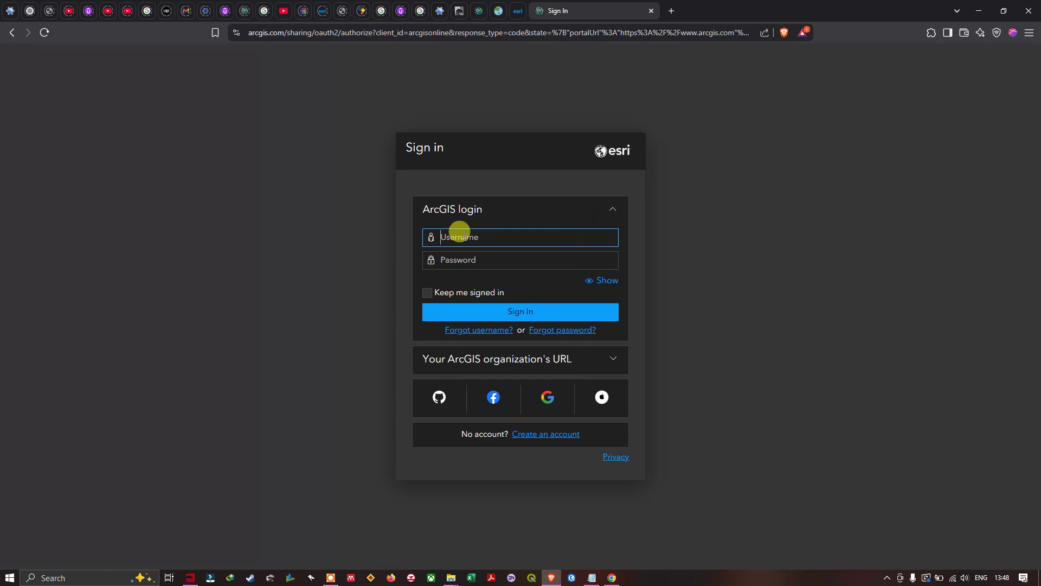
{"action": "left_click", "coordinate": [464, 234]}
{"action": "left_click", "coordinate": [517, 275]}
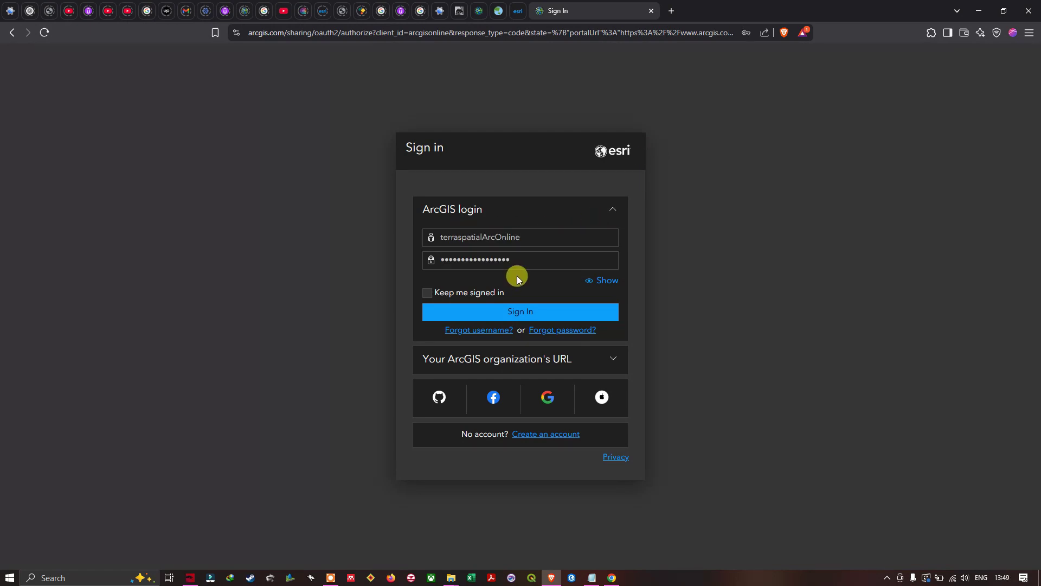
{"action": "left_click", "coordinate": [427, 292]}
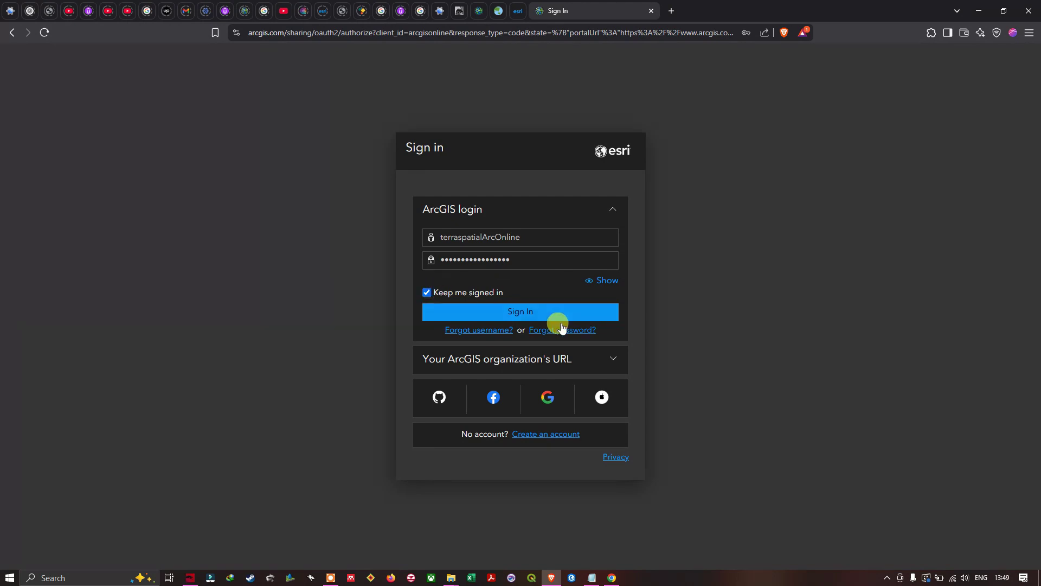
{"action": "left_click", "coordinate": [518, 316]}
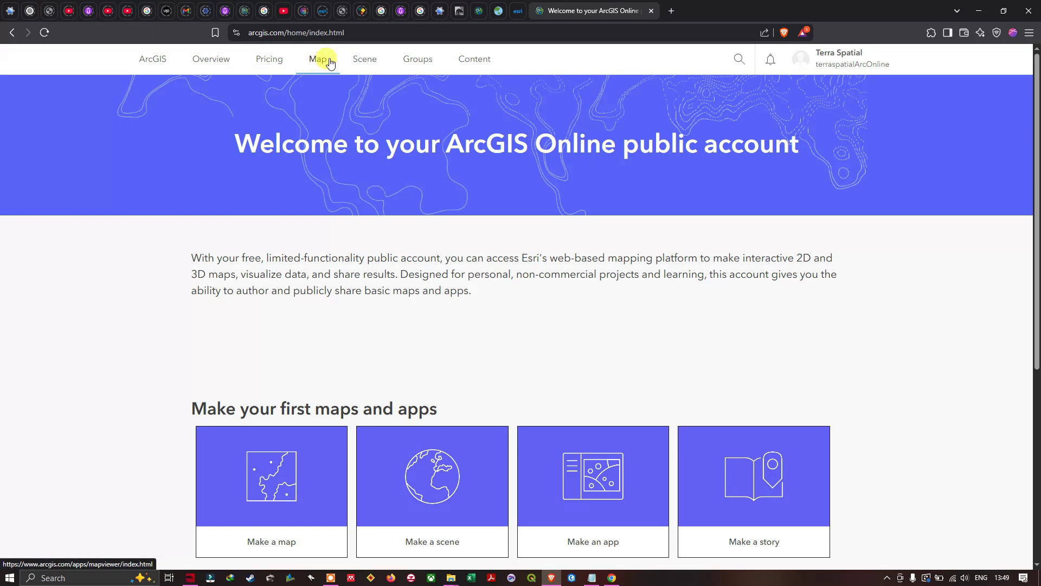
Open a new untitled map in Map Viewer
{"action": "left_click", "coordinate": [324, 65]}
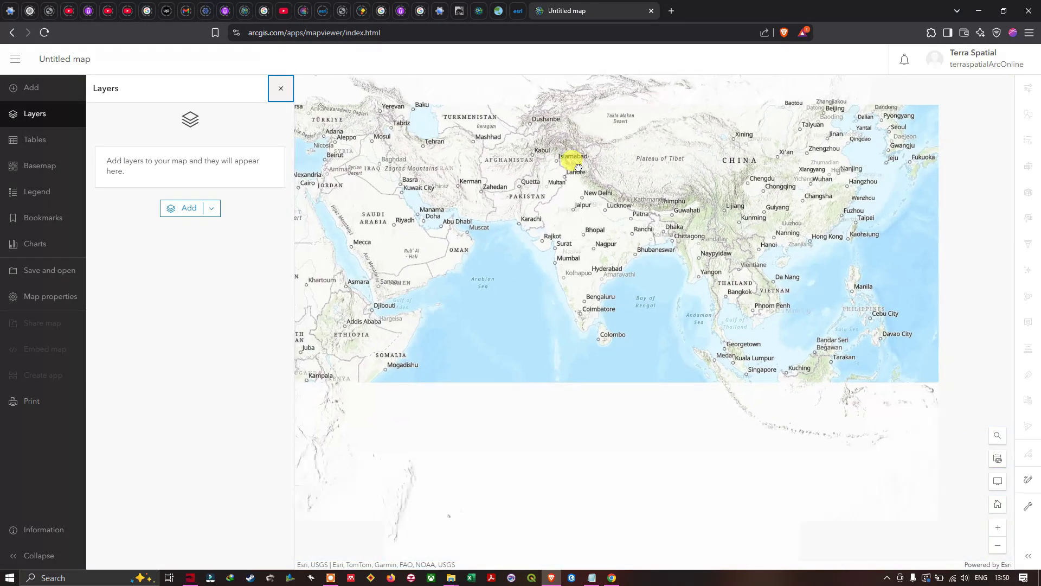
{"action": "left_click_drag", "start_coordinate": [578, 168], "coordinate": [797, 232]}
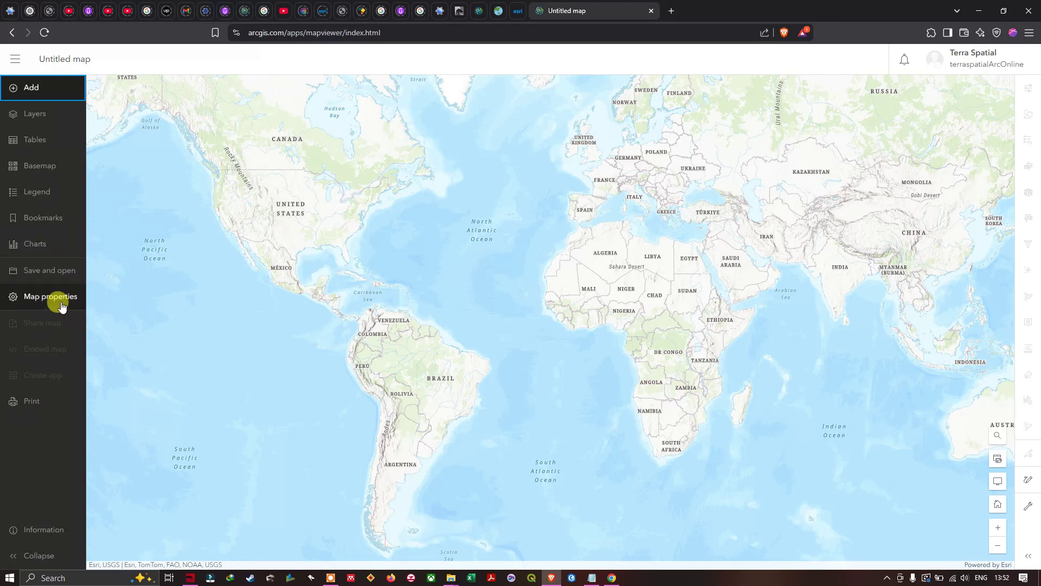
Start adding a layer from a file on the device, choosing Alaska from the kml folder of the ArcGIS Online directory
{"action": "left_click", "coordinate": [38, 90]}
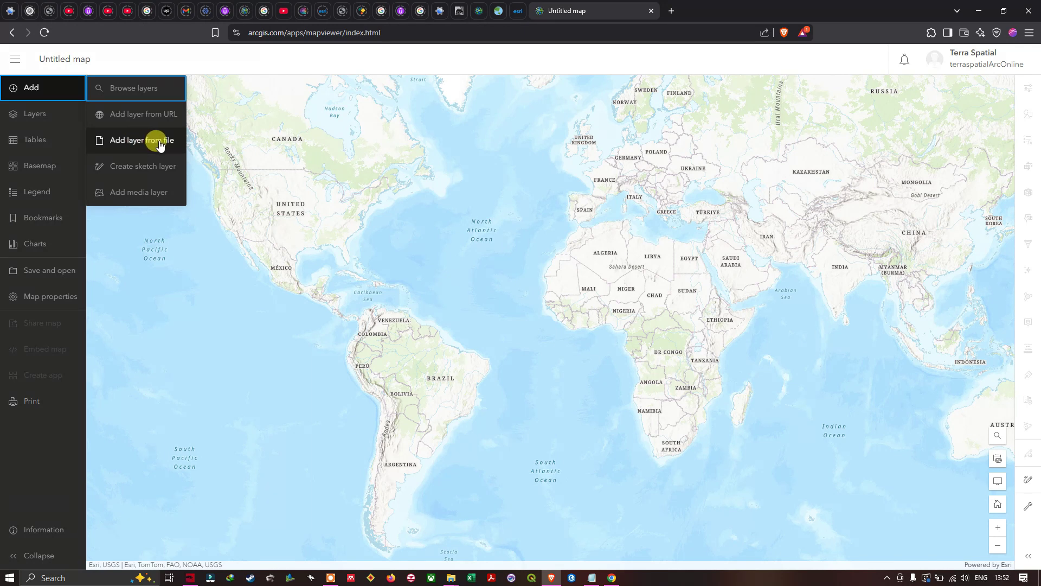
{"action": "left_click", "coordinate": [199, 153]}
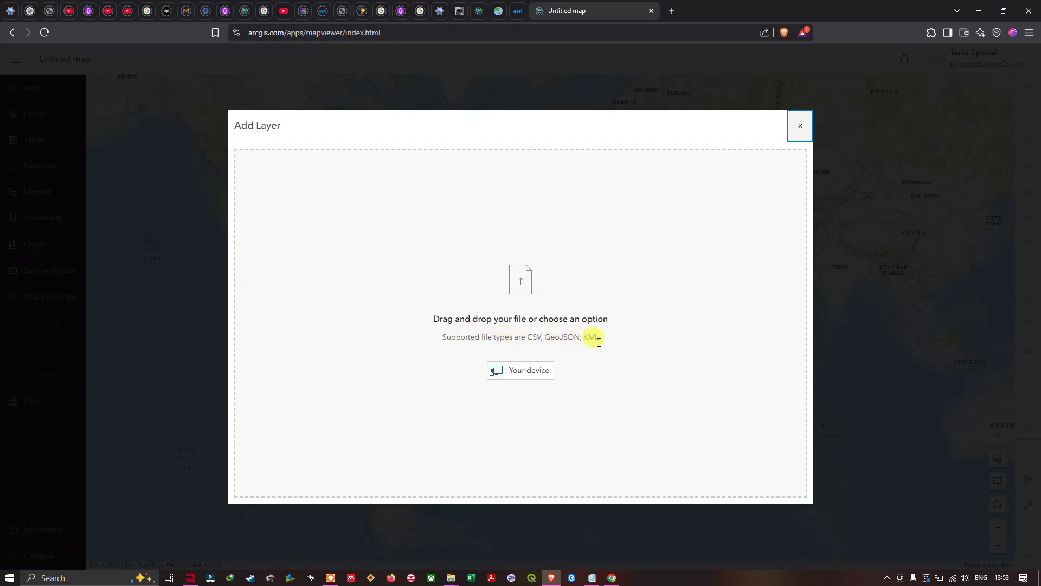
{"action": "left_click", "coordinate": [531, 373]}
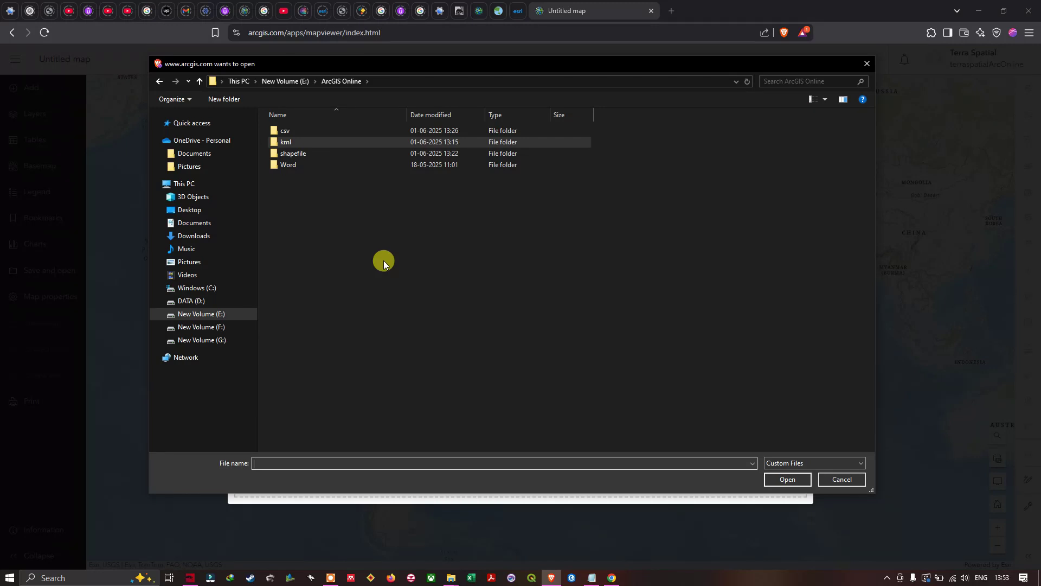
{"action": "double_click", "coordinate": [291, 142]}
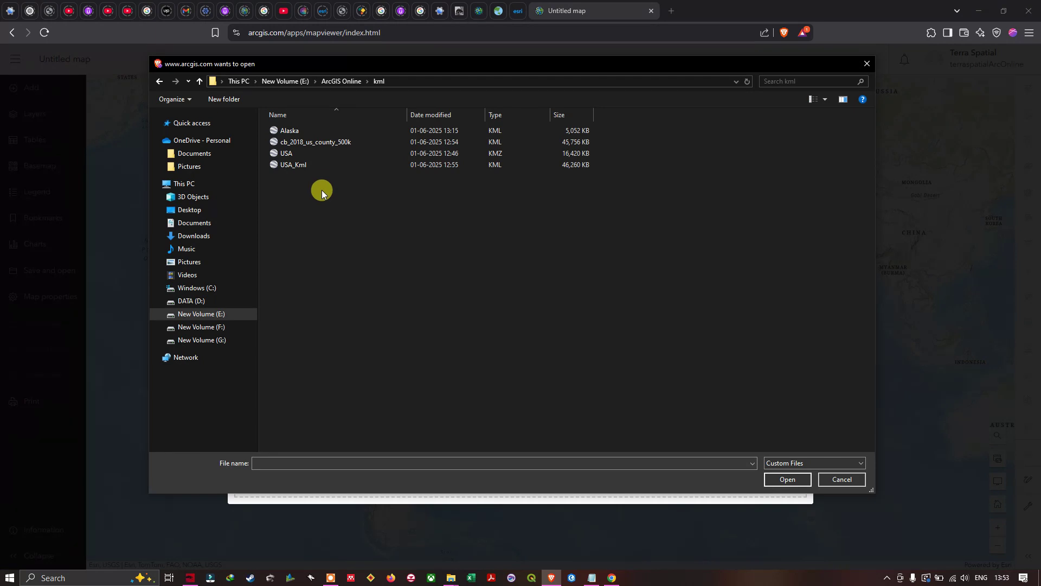
{"action": "left_click", "coordinate": [294, 132]}
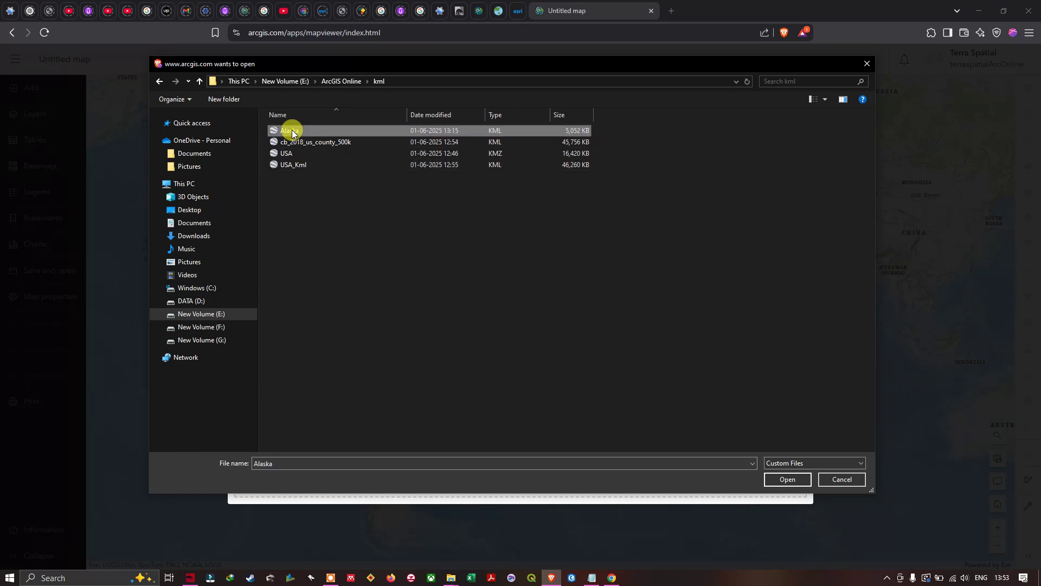
{"action": "left_click", "coordinate": [791, 479]}
Title the layer "Alaska USA" and store it in a new folder named "Country Boundaries"
{"action": "type", "text": "USA"}
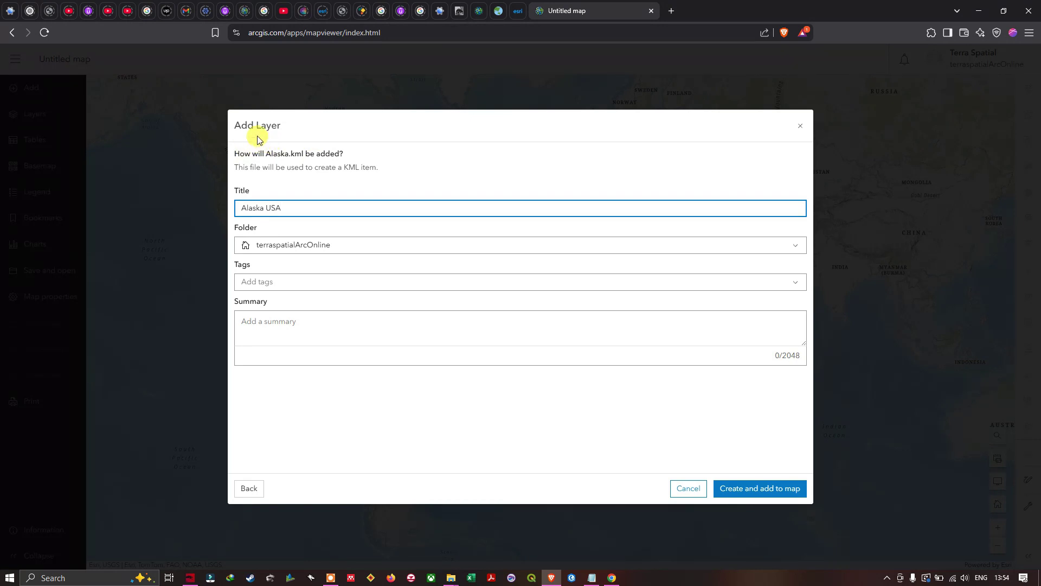
{"action": "left_click", "coordinate": [305, 188]}
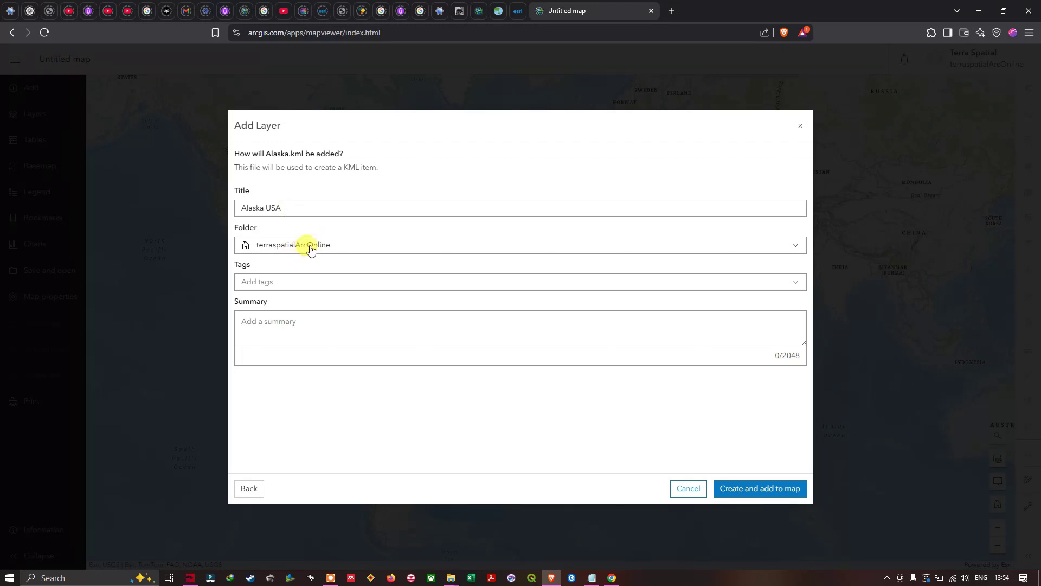
{"action": "left_click", "coordinate": [341, 247]}
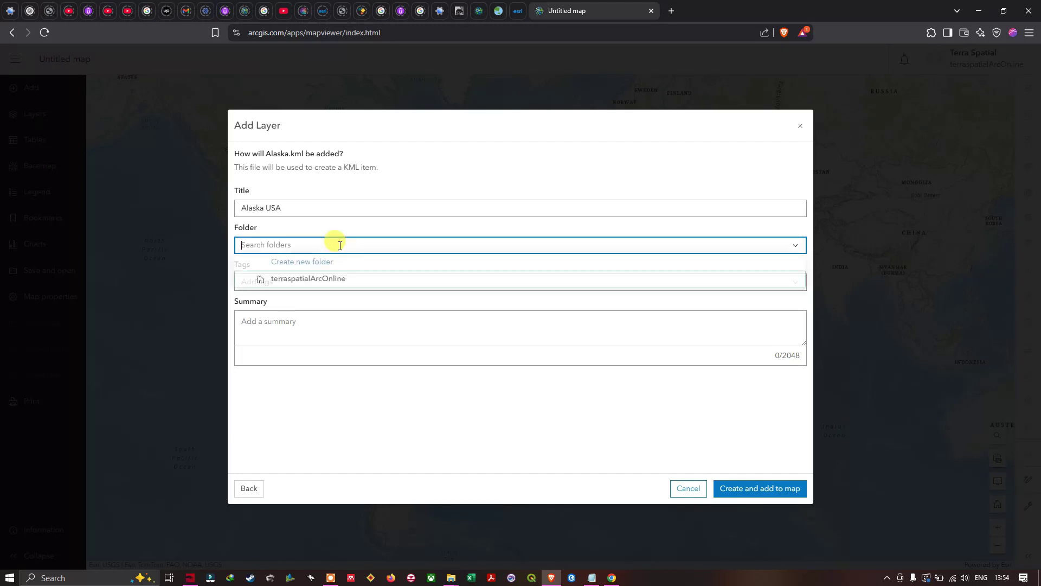
{"action": "left_click", "coordinate": [315, 263]}
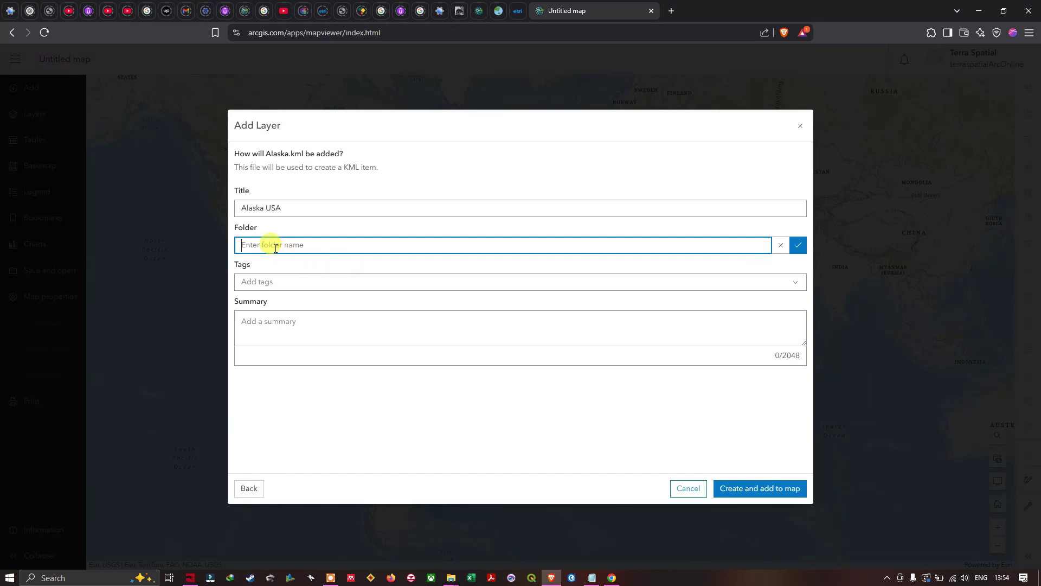
{"action": "type", "text": "Country Boundaries"}
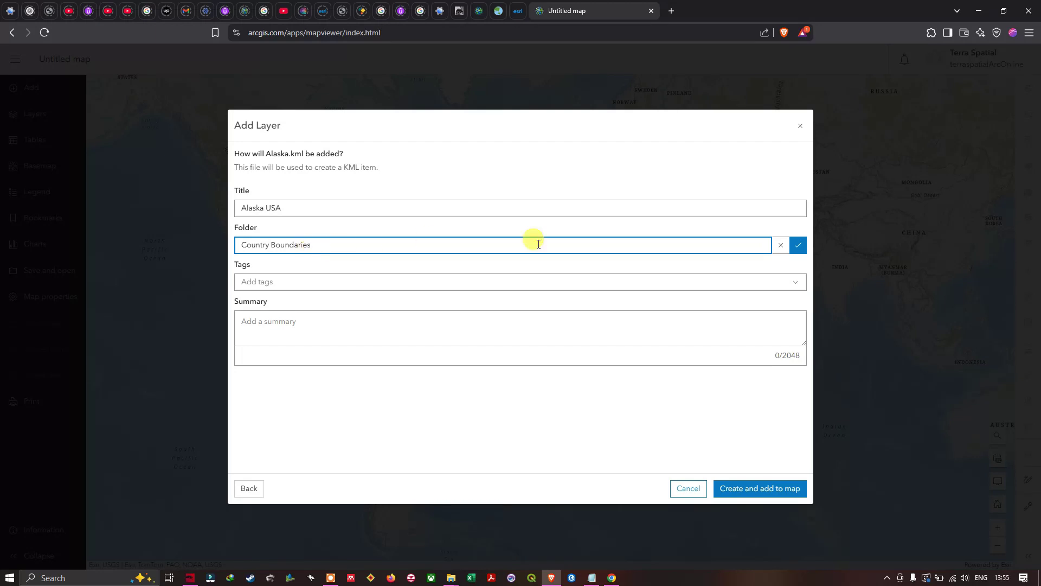
{"action": "left_click", "coordinate": [798, 245]}
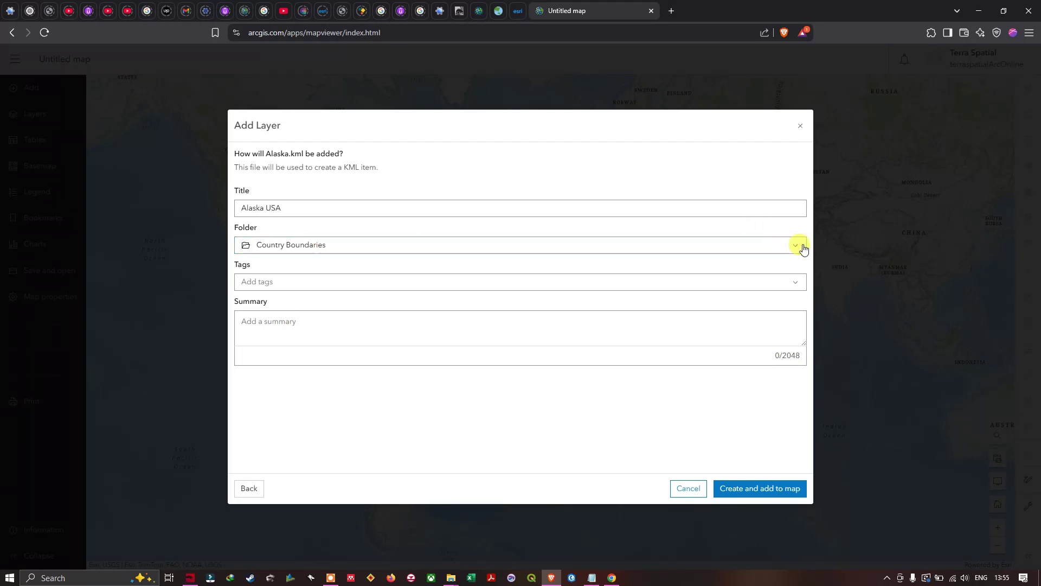
{"action": "left_click", "coordinate": [790, 249]}
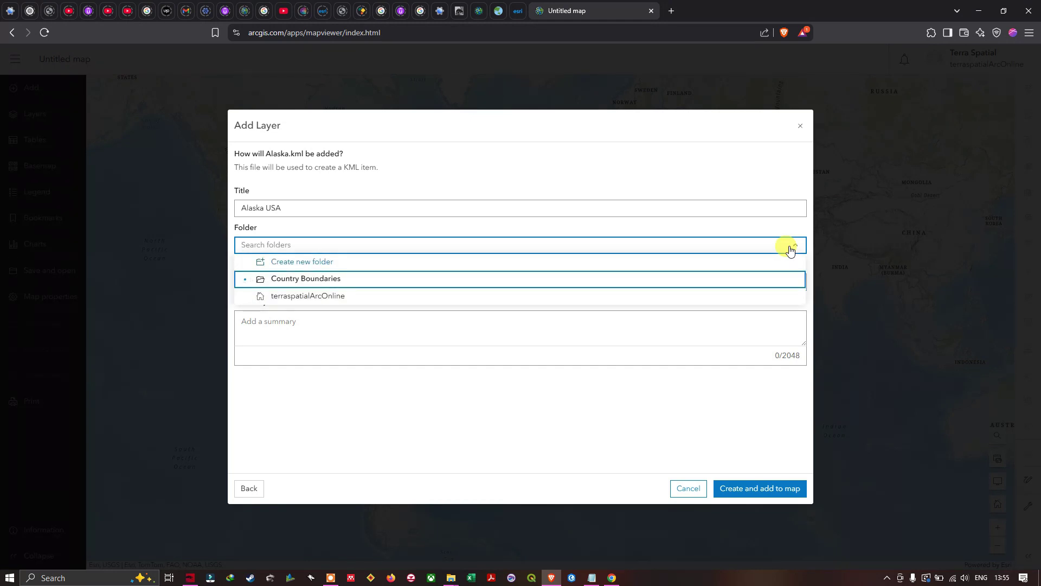
{"action": "left_click", "coordinate": [340, 279]}
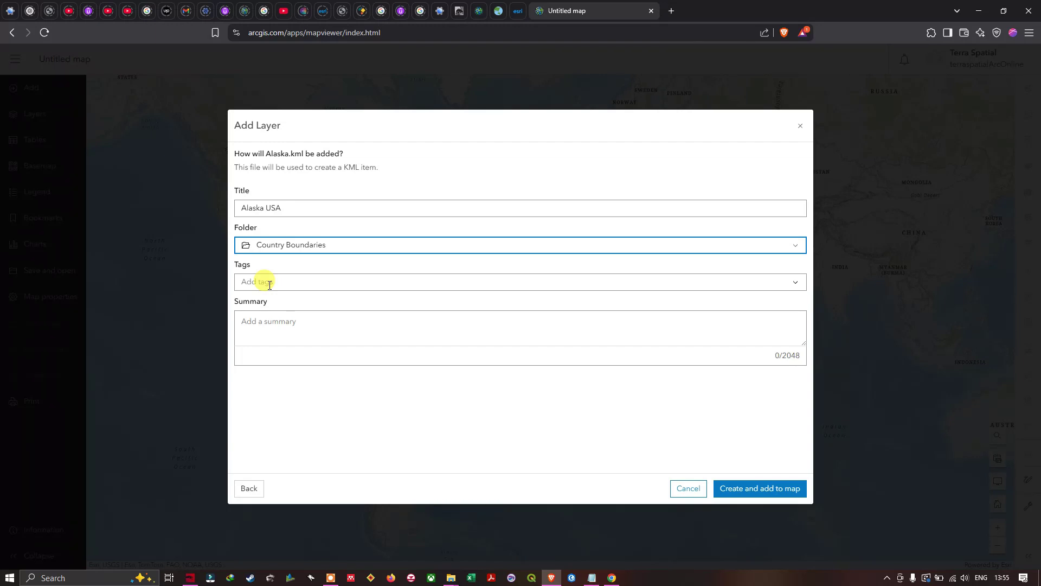
Add the tags "USA" and "Alaska" to the new layer
{"action": "left_click", "coordinate": [269, 284]}
{"action": "type", "text": "USA"}
{"action": "key", "text": "Return"}
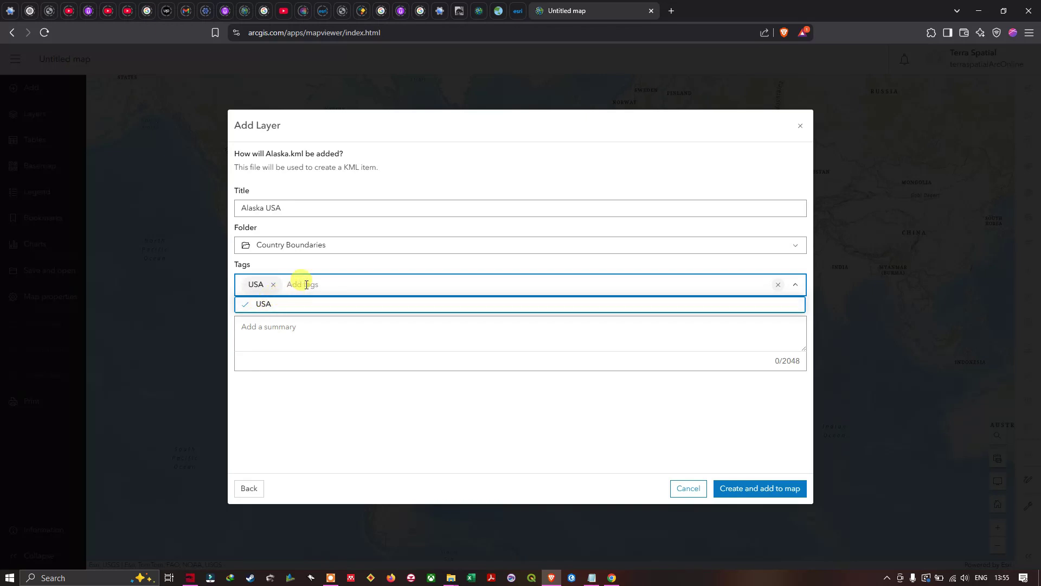
{"action": "type", "text": "Alaska"}
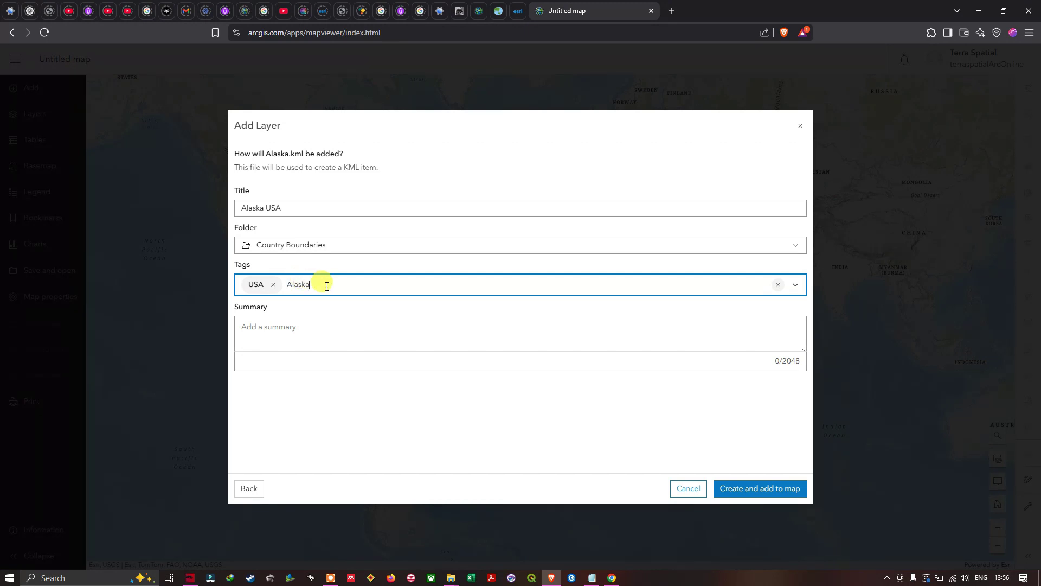
{"action": "key", "text": "Return"}
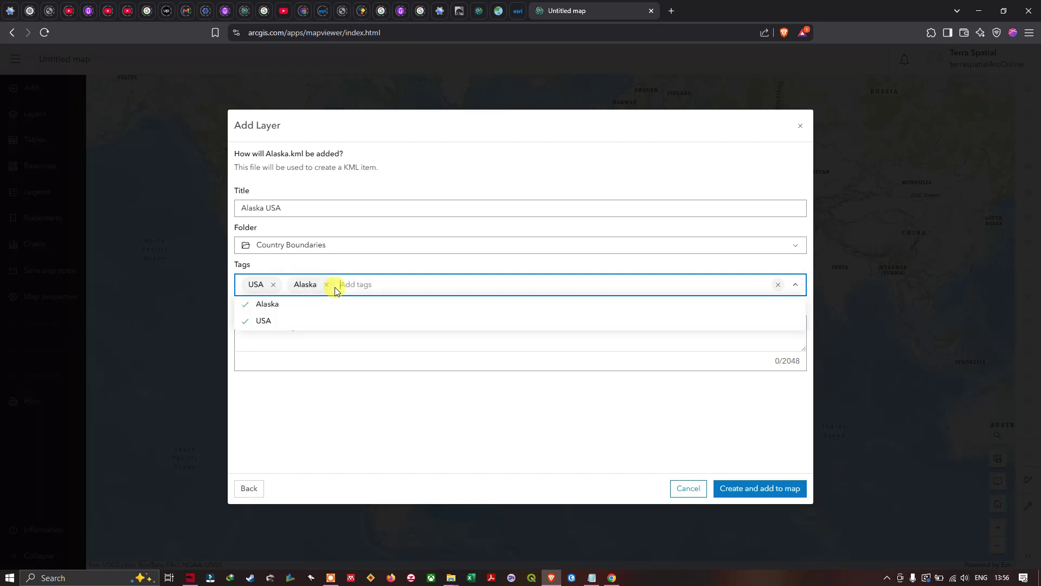
{"action": "left_click", "coordinate": [323, 380]}
Enter the summary "USA Alaska", then create the layer and add it to the map
{"action": "left_click", "coordinate": [265, 326]}
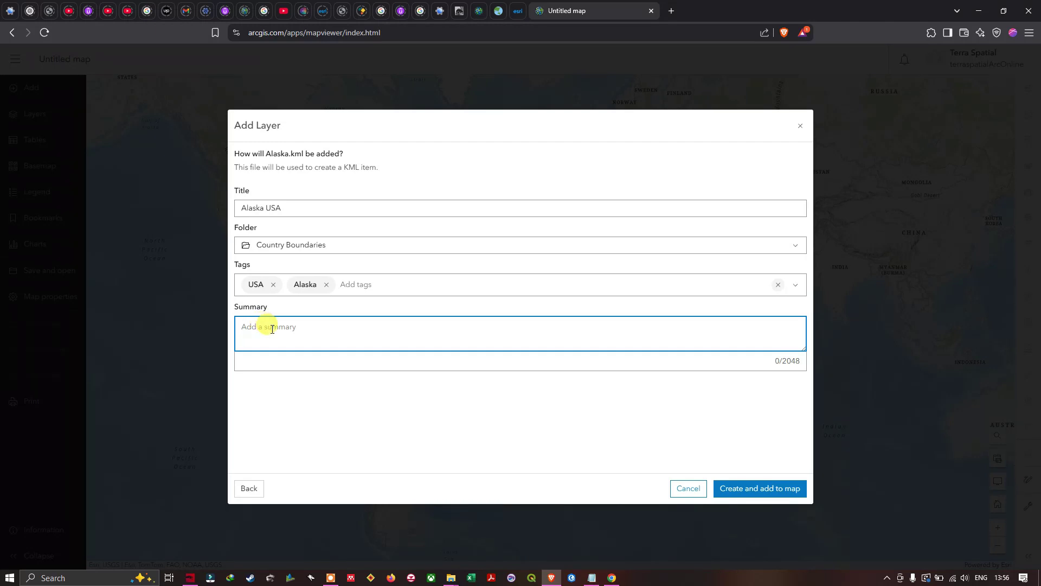
{"action": "type", "text": "USA Alaska"}
{"action": "left_click", "coordinate": [286, 403]}
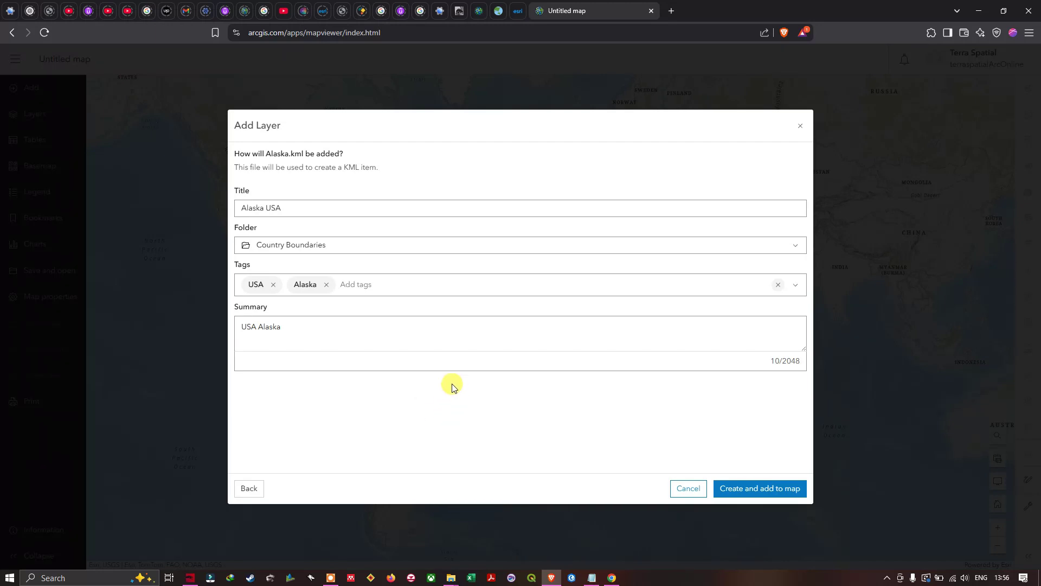
{"action": "left_click", "coordinate": [748, 490]}
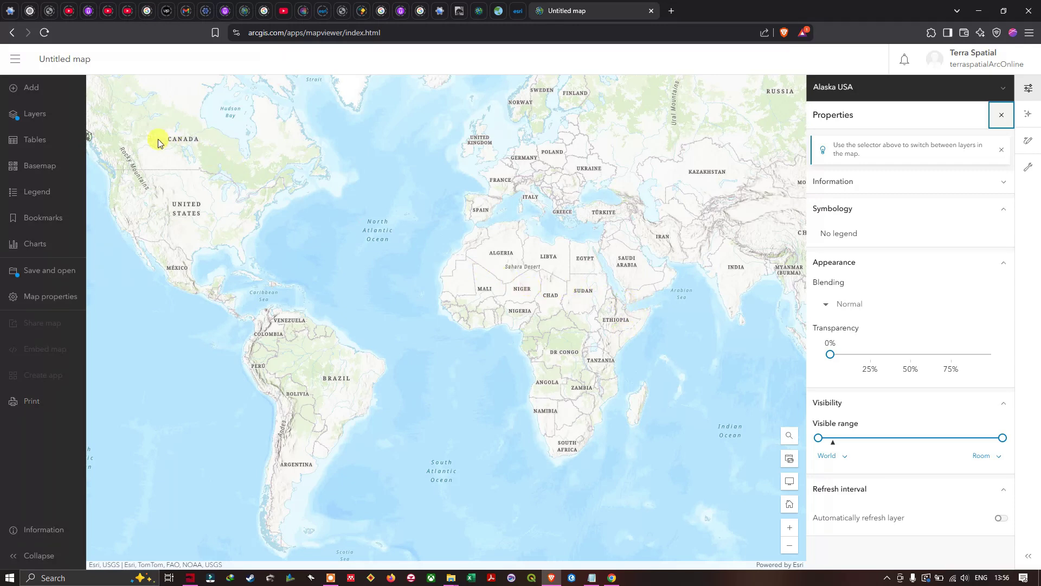
Show the layer list and examine the Alaska USA boundaries on the map
{"action": "left_click", "coordinate": [35, 116]}
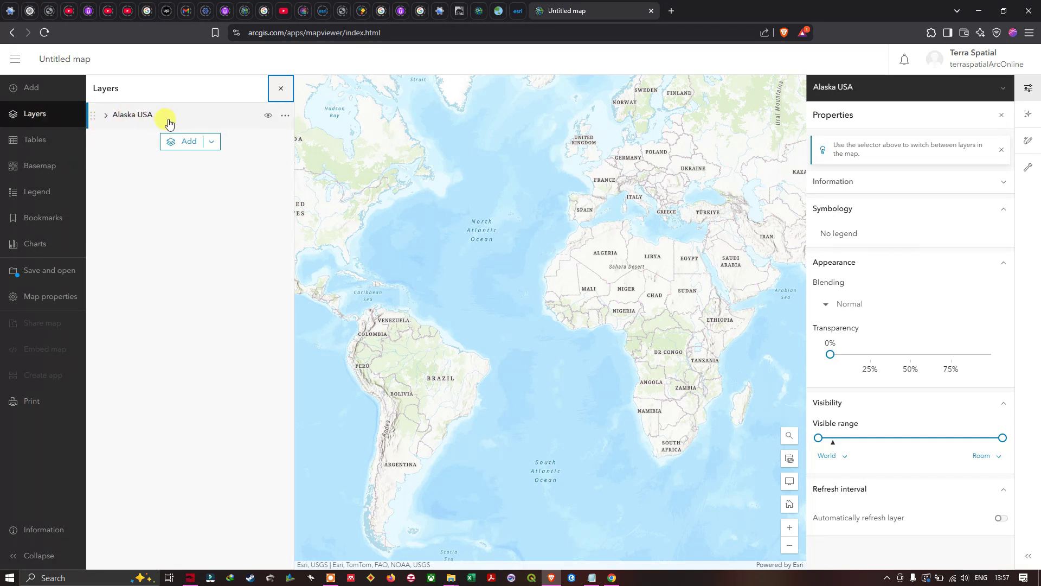
{"action": "left_click_drag", "start_coordinate": [392, 155], "coordinate": [669, 202]}
{"action": "left_click_drag", "start_coordinate": [353, 93], "coordinate": [526, 181]}
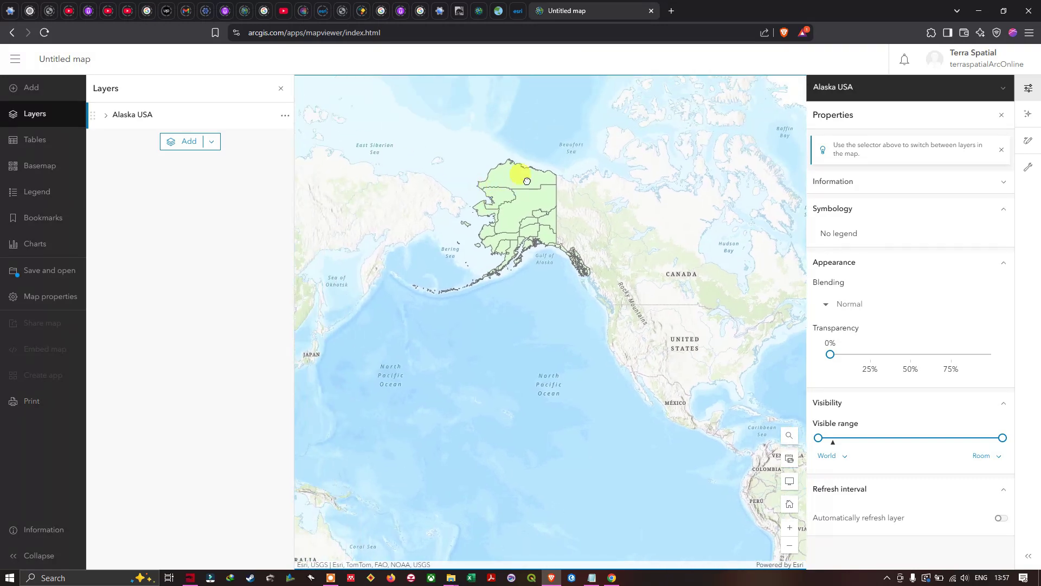
{"action": "scroll", "coordinate": [509, 146], "scroll_direction": "up", "scroll_amount": 2}
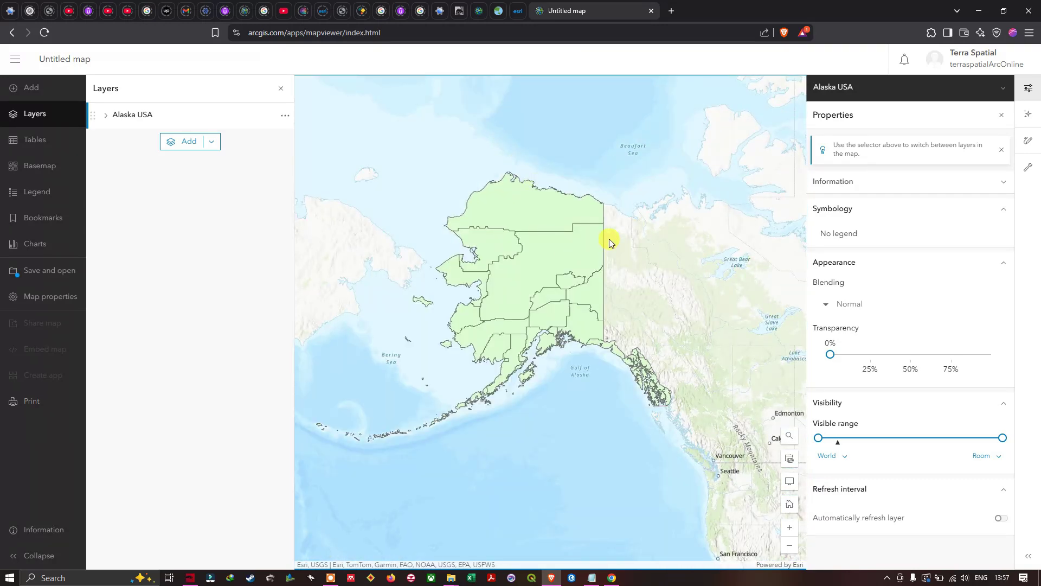
{"action": "scroll", "coordinate": [609, 239], "scroll_direction": "down", "scroll_amount": 1}
{"action": "left_click_drag", "start_coordinate": [644, 231], "coordinate": [672, 209]}
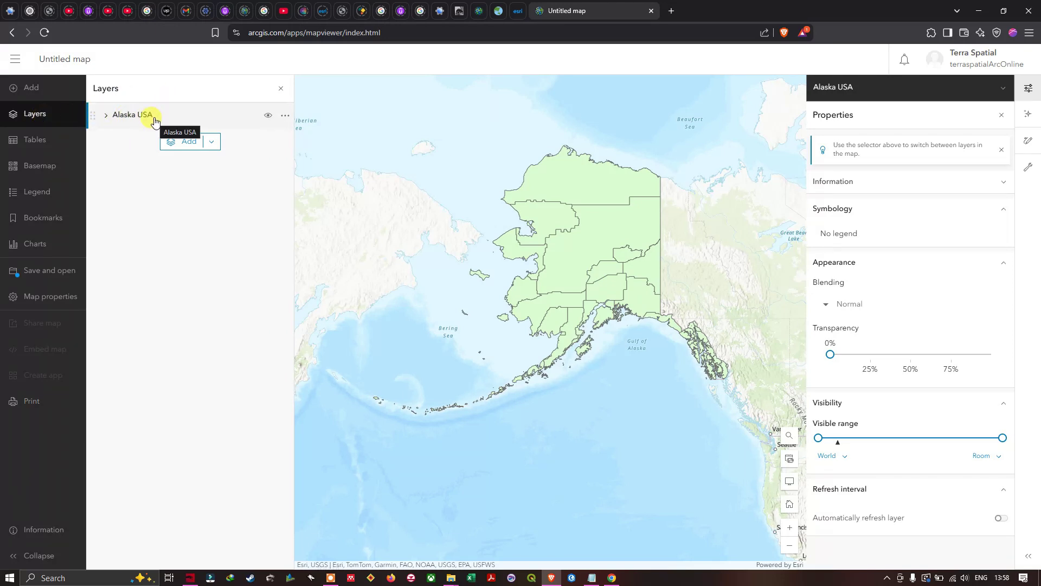
Hide the Alaska USA layer and show it again, then zoom to the layer and bring Alaska fully into view
{"action": "left_click", "coordinate": [268, 118]}
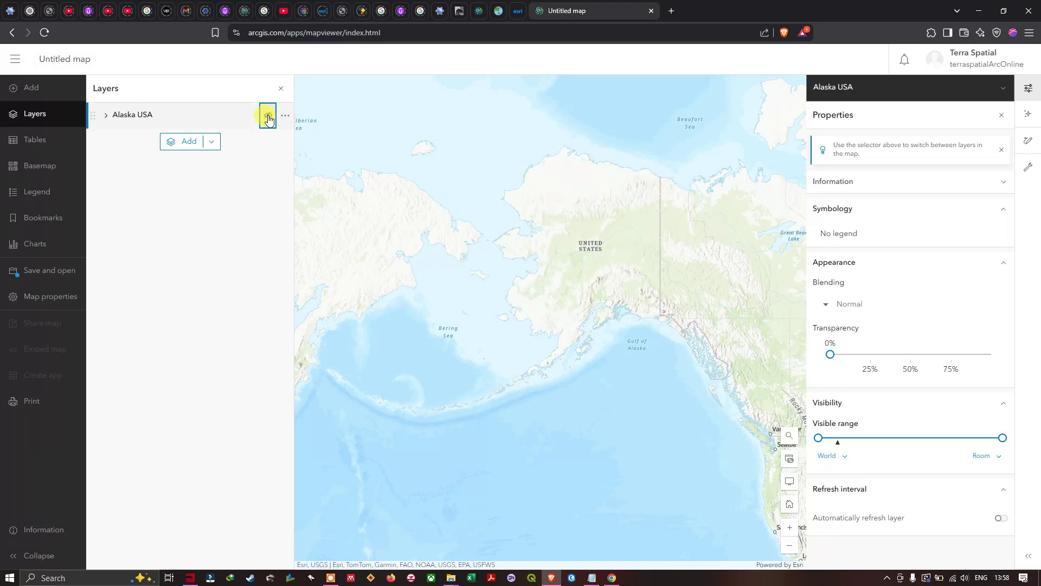
{"action": "left_click", "coordinate": [267, 118]}
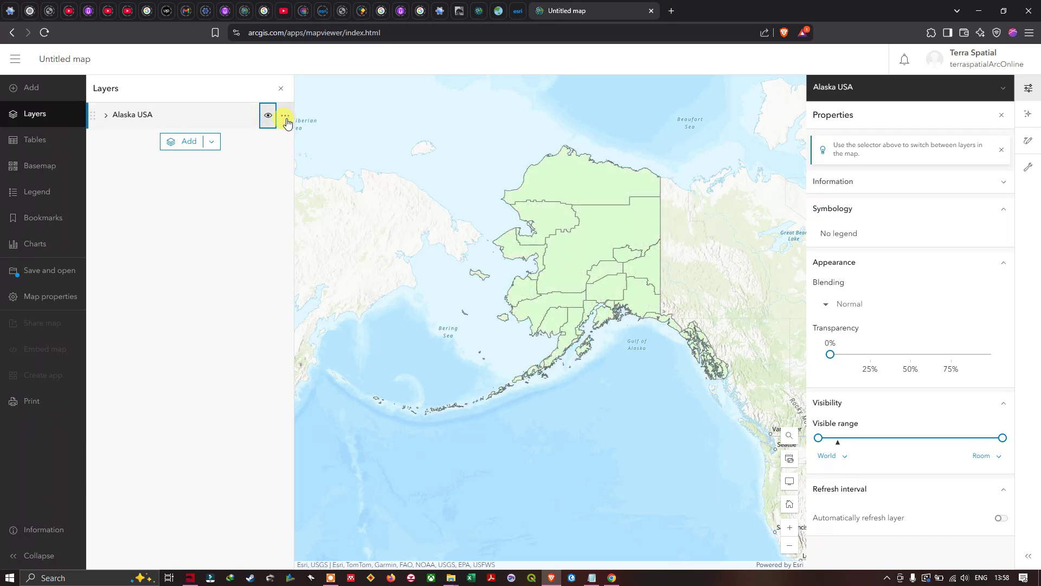
{"action": "left_click", "coordinate": [285, 116]}
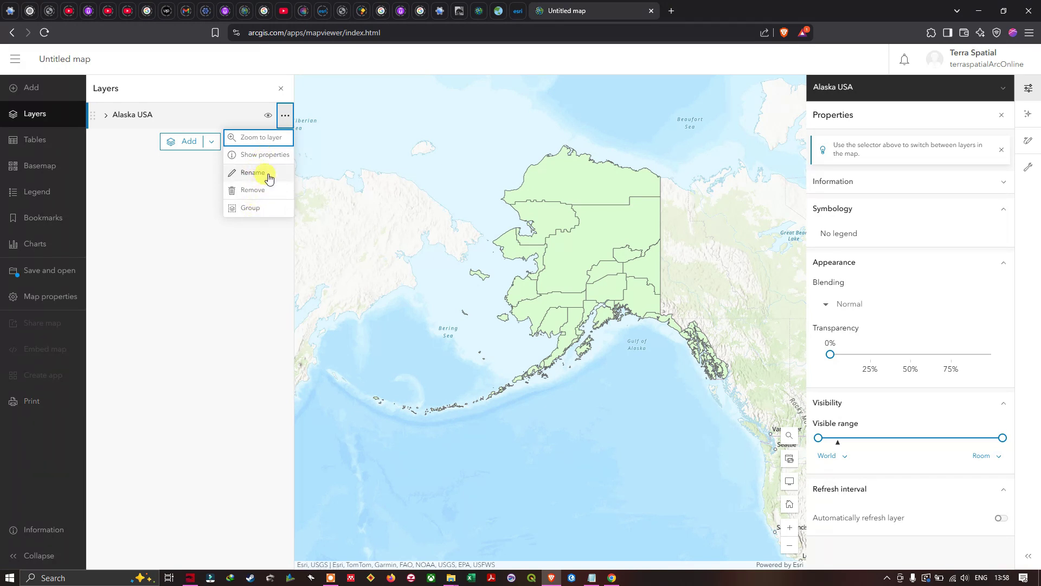
{"action": "left_click", "coordinate": [265, 139]}
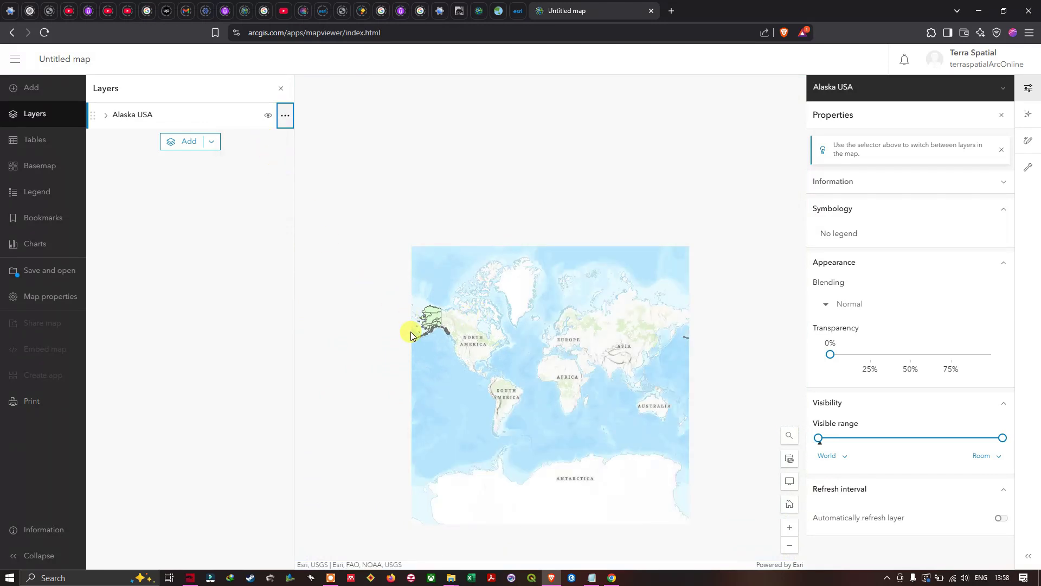
{"action": "scroll", "coordinate": [411, 330], "scroll_direction": "up", "scroll_amount": 5}
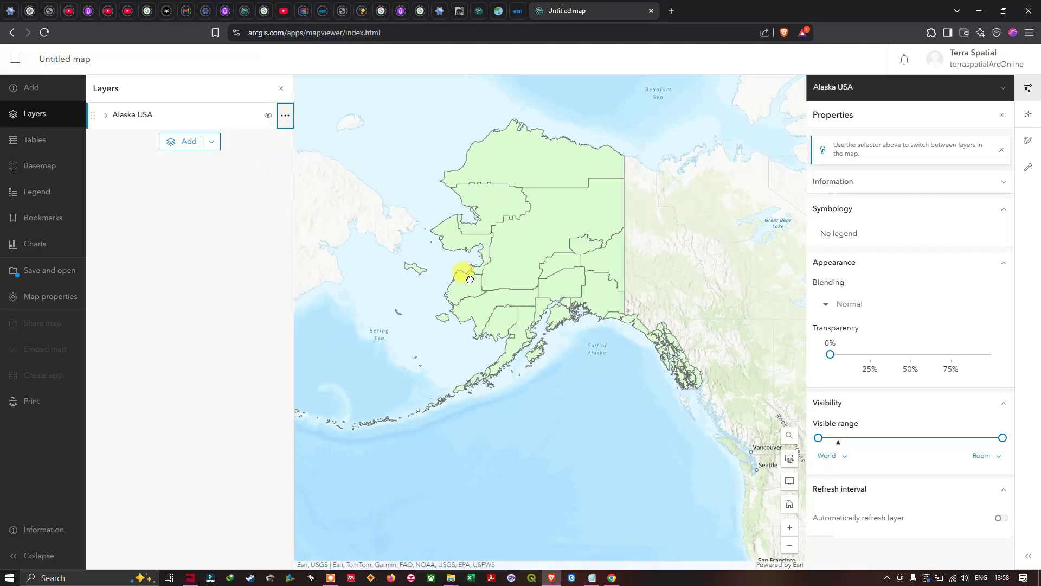
{"action": "scroll", "coordinate": [470, 279], "scroll_direction": "up", "scroll_amount": 2}
{"action": "left_click_drag", "start_coordinate": [481, 226], "coordinate": [482, 279]}
{"action": "scroll", "coordinate": [484, 261], "scroll_direction": "down", "scroll_amount": 2}
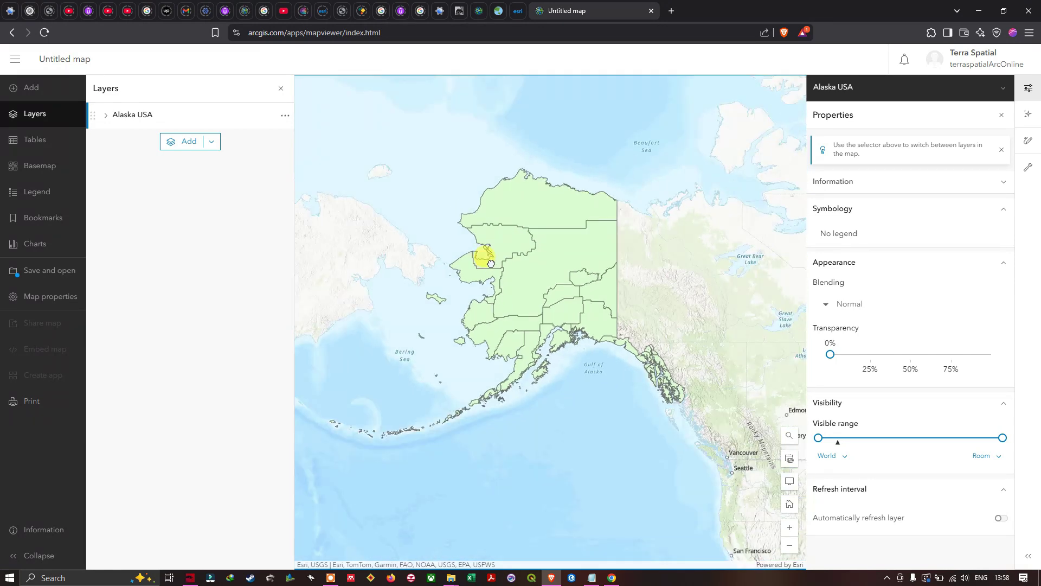
Show the Alaska USA layer's properties and check the current map scale against its visible range at different zoom levels
{"action": "left_click", "coordinate": [284, 115]}
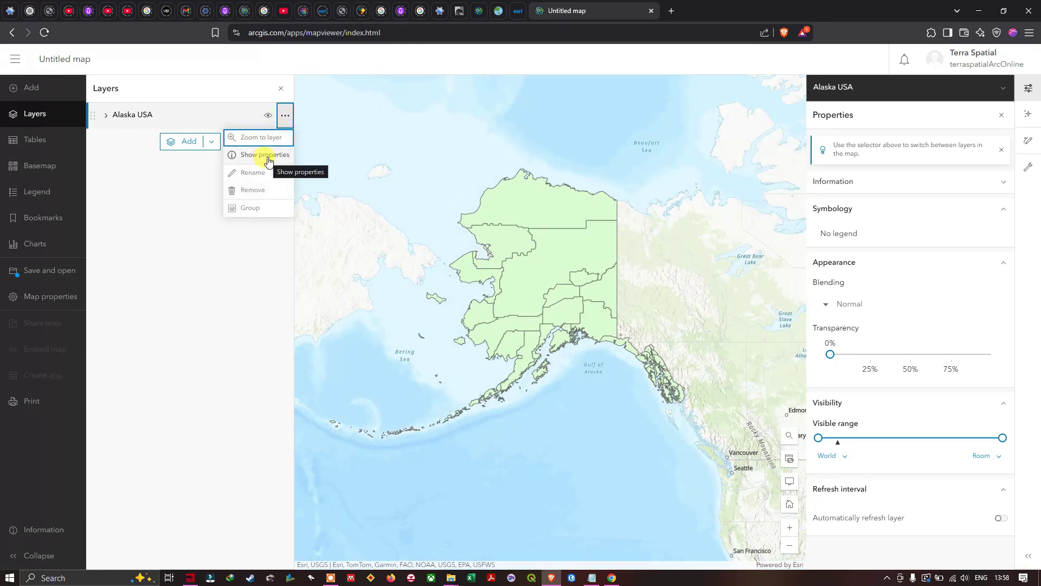
{"action": "left_click", "coordinate": [268, 156]}
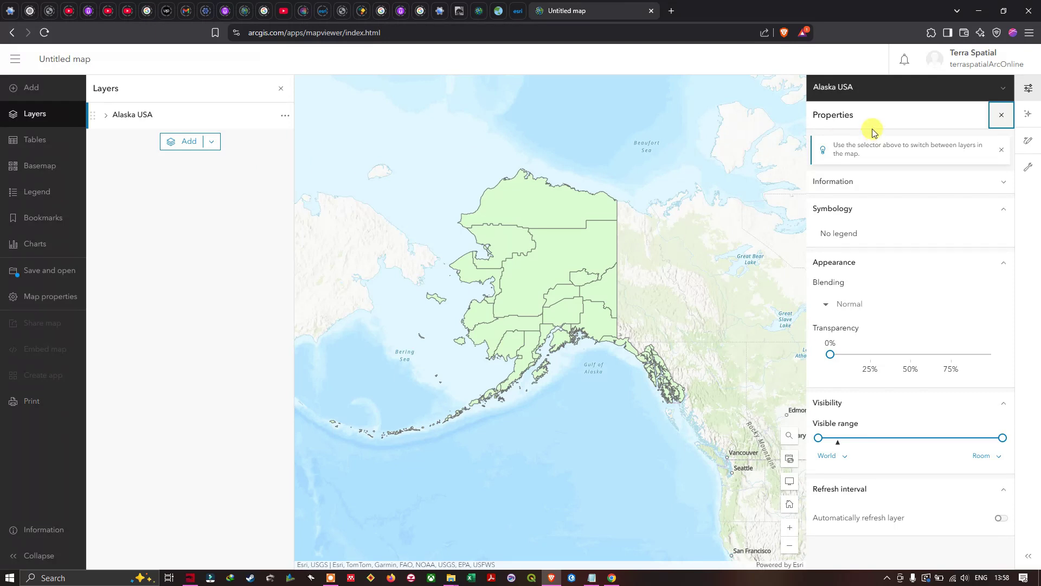
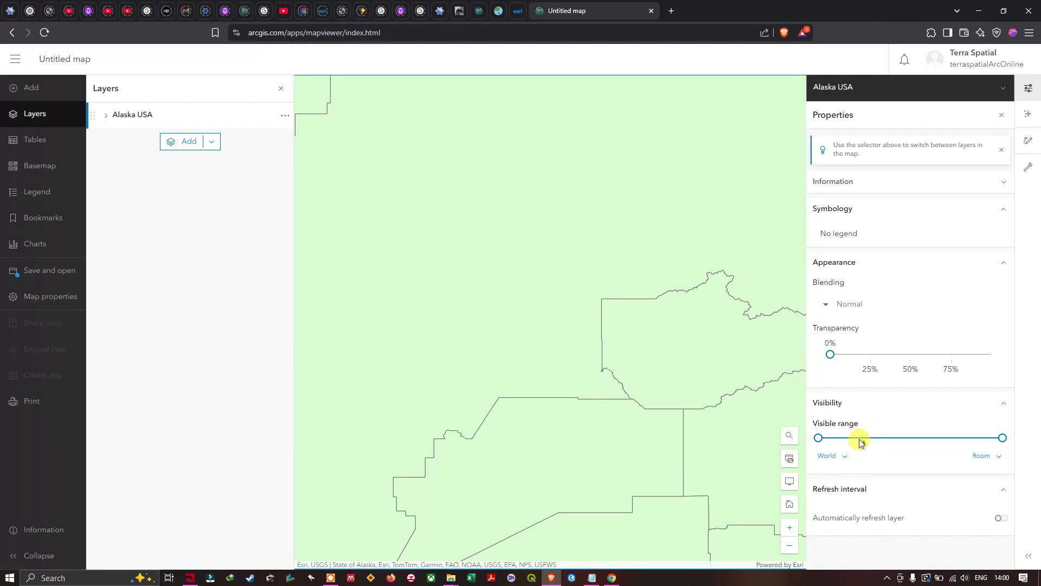
{"action": "scroll", "coordinate": [605, 262], "scroll_direction": "up", "scroll_amount": 3}
{"action": "scroll", "coordinate": [610, 262], "scroll_direction": "down", "scroll_amount": 3}
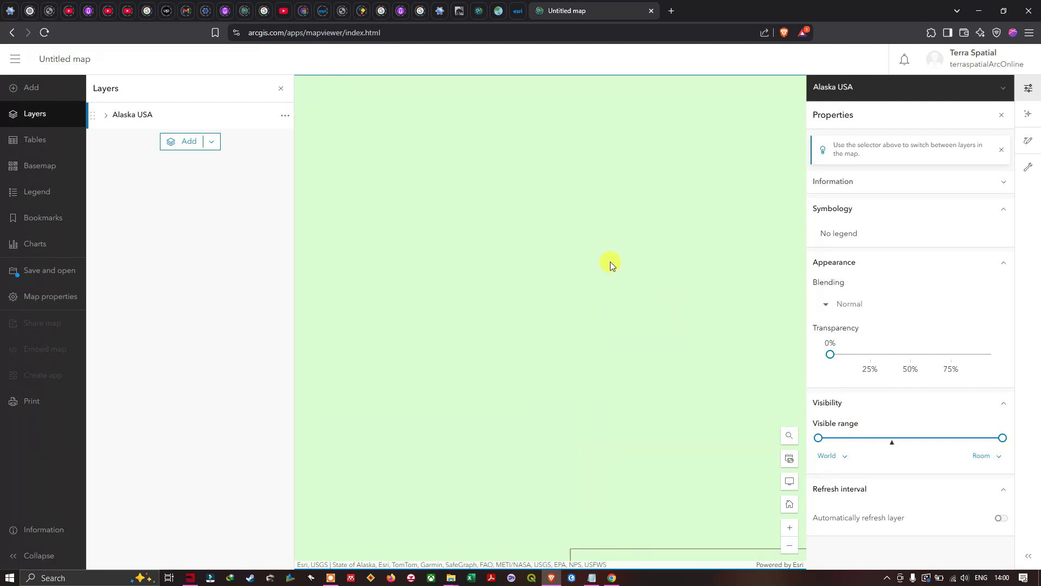
{"action": "scroll", "coordinate": [610, 262], "scroll_direction": "down", "scroll_amount": 5}
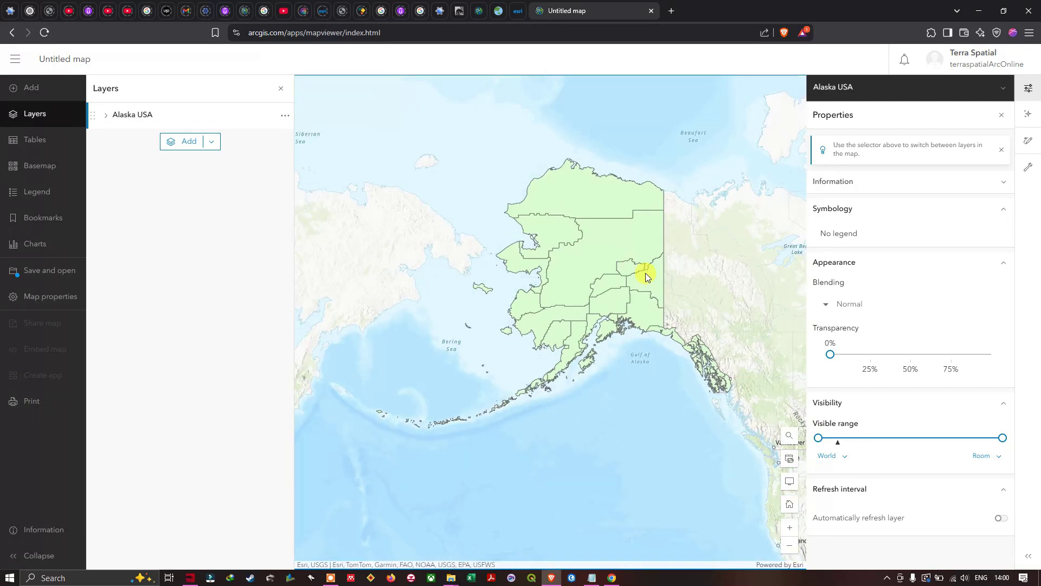
{"action": "scroll", "coordinate": [640, 271], "scroll_direction": "up", "scroll_amount": 1}
Preview the World and Room limits of the layer's visible range, keeping the full range from World to Room
{"action": "mouse_move", "coordinate": [818, 435]}
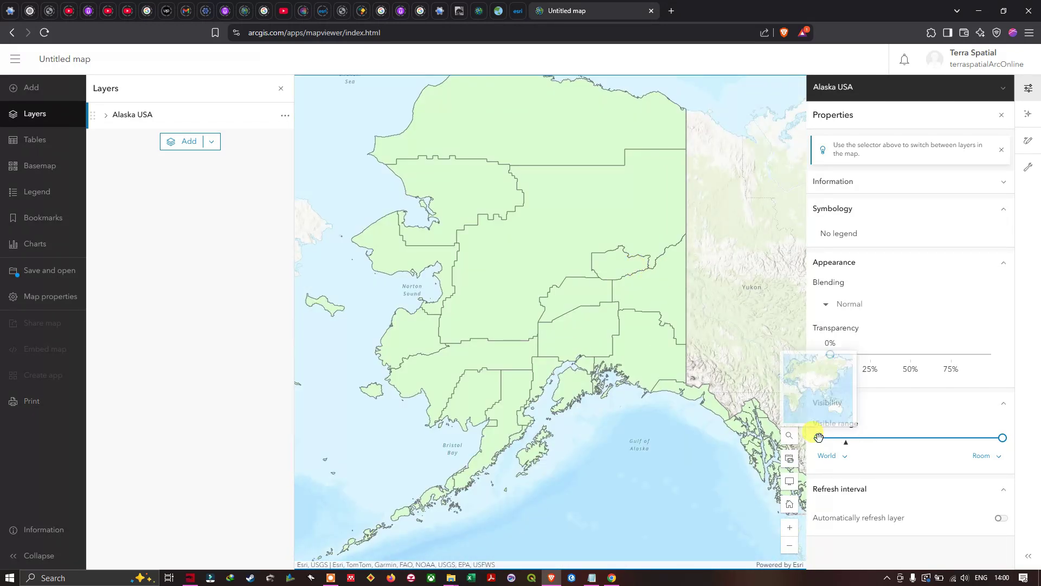
{"action": "mouse_move", "coordinate": [818, 437]}
{"action": "left_mouse_down"}
{"action": "mouse_move", "coordinate": [876, 438]}
{"action": "mouse_move", "coordinate": [818, 437]}
{"action": "left_mouse_up"}
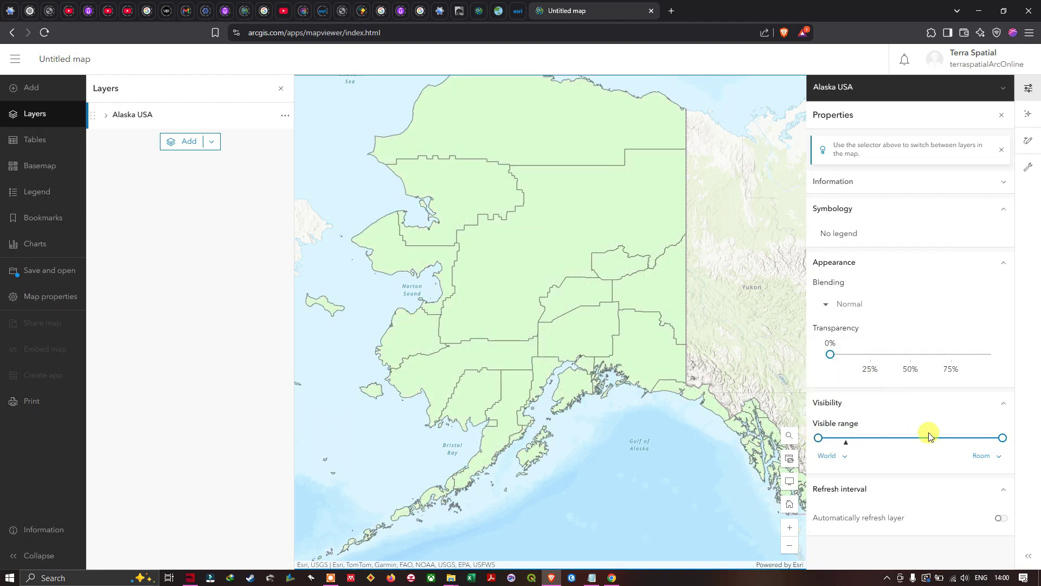
{"action": "mouse_move", "coordinate": [1000, 435]}
{"action": "mouse_move", "coordinate": [1001, 436]}
{"action": "left_mouse_down"}
{"action": "mouse_move", "coordinate": [911, 437]}
{"action": "mouse_move", "coordinate": [1002, 437]}
{"action": "left_mouse_up"}
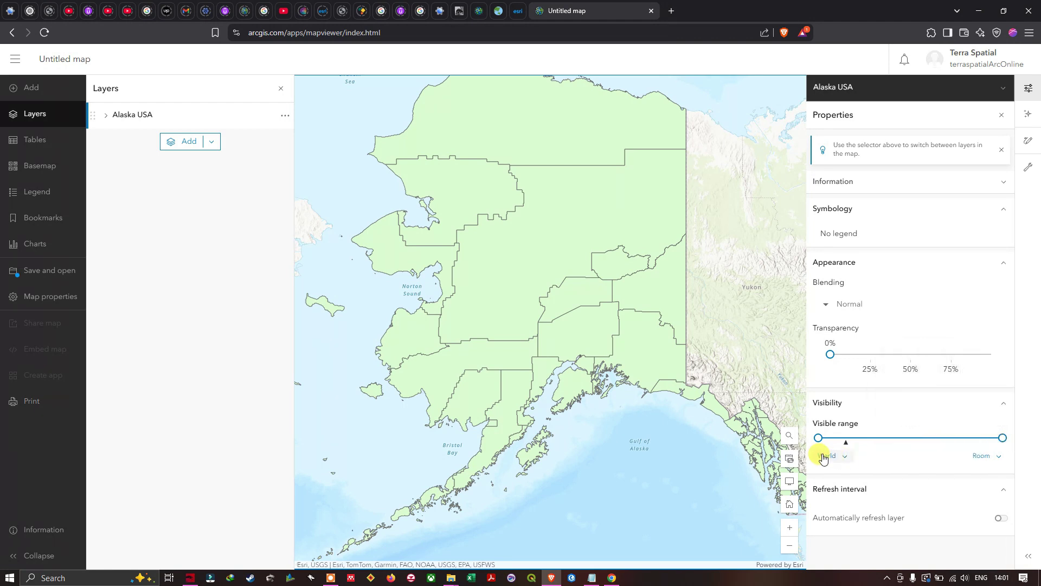
{"action": "mouse_move", "coordinate": [818, 437]}
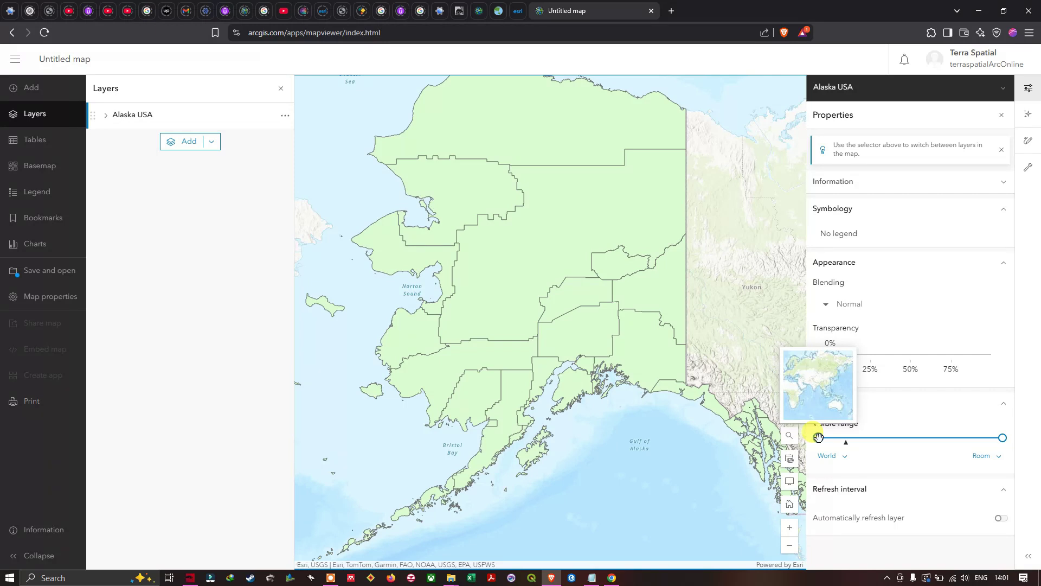
{"action": "mouse_move", "coordinate": [823, 437]}
{"action": "left_mouse_down"}
{"action": "mouse_move", "coordinate": [895, 437]}
{"action": "mouse_move", "coordinate": [819, 439]}
{"action": "left_mouse_up"}
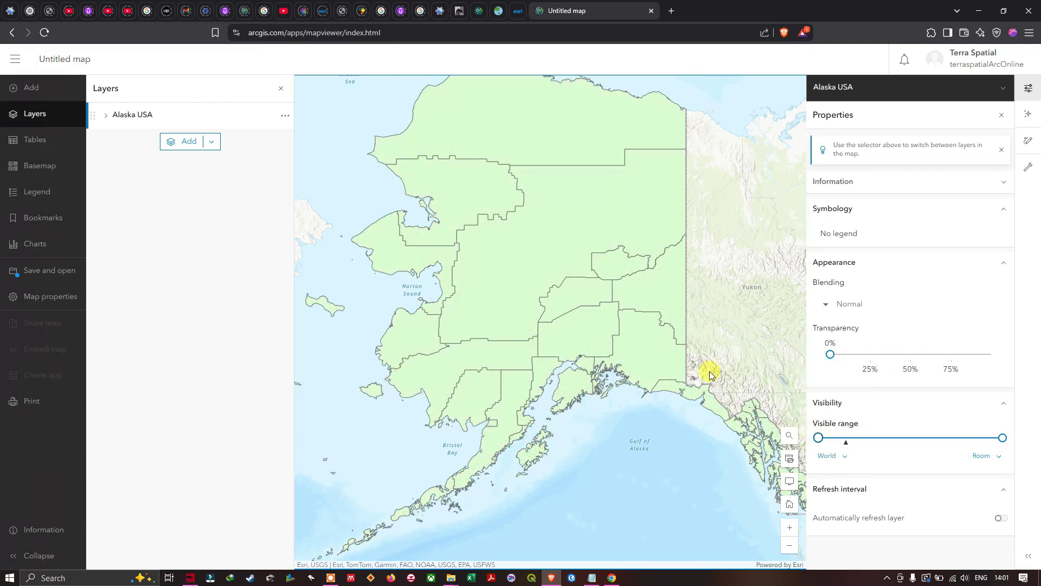
Rename the Alaska USA layer to "Alaska USA State"
{"action": "left_click", "coordinate": [283, 116]}
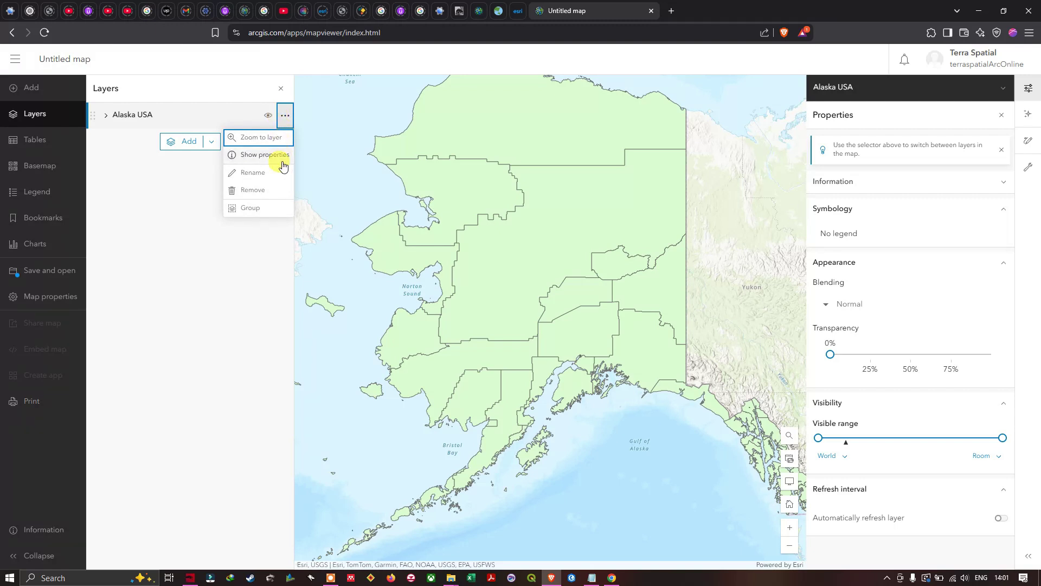
{"action": "left_click", "coordinate": [259, 173]}
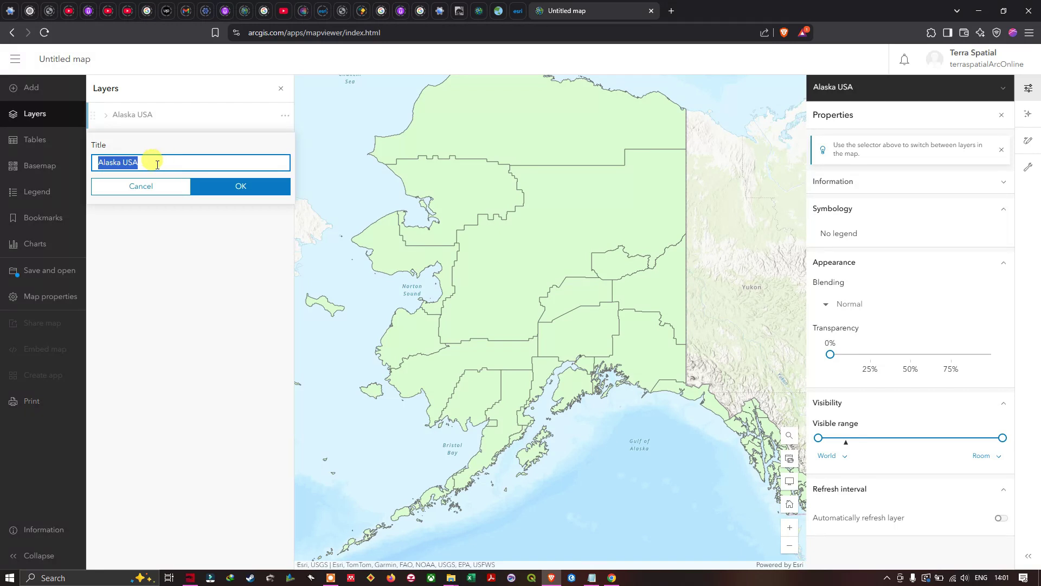
{"action": "left_click", "coordinate": [147, 164]}
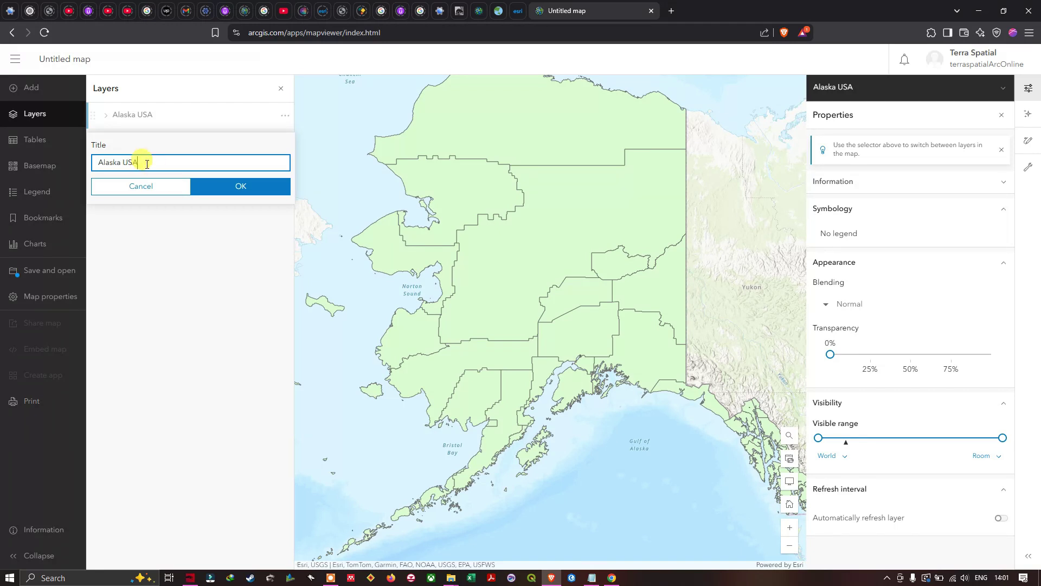
{"action": "left_click_drag", "start_coordinate": [148, 164], "coordinate": [127, 165]}
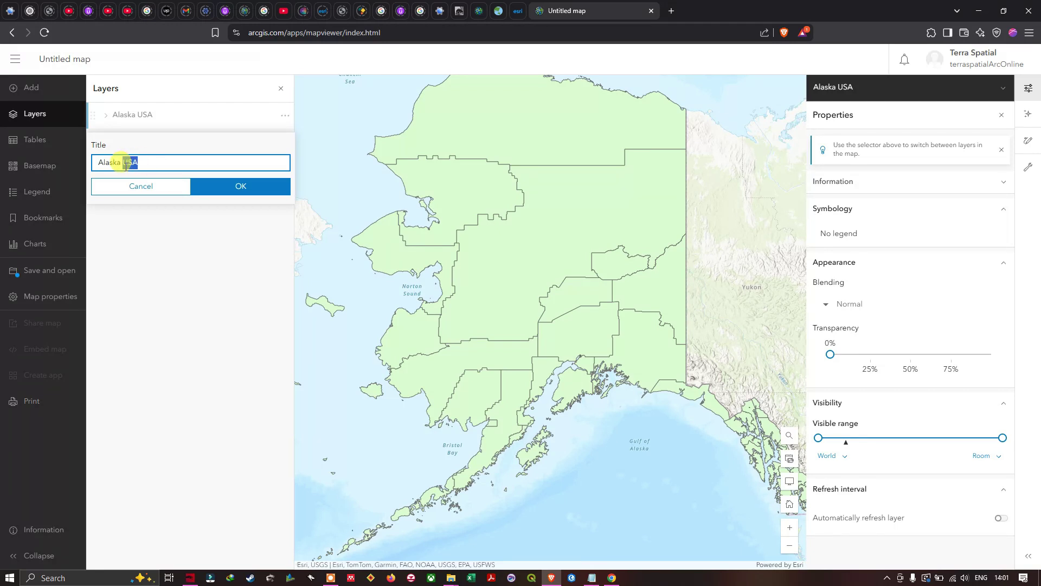
{"action": "left_click", "coordinate": [144, 163]}
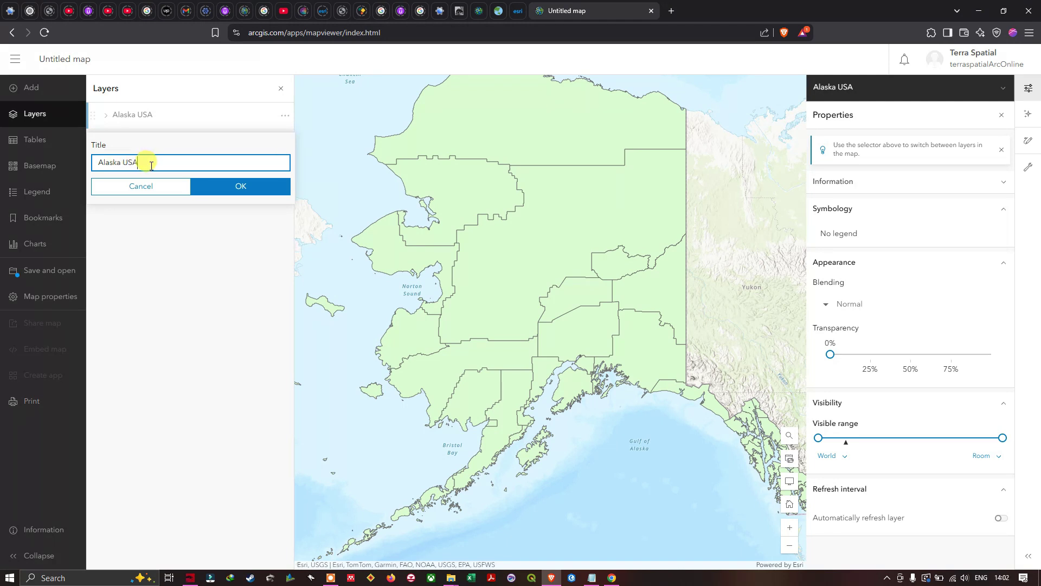
{"action": "type", "text": "State"}
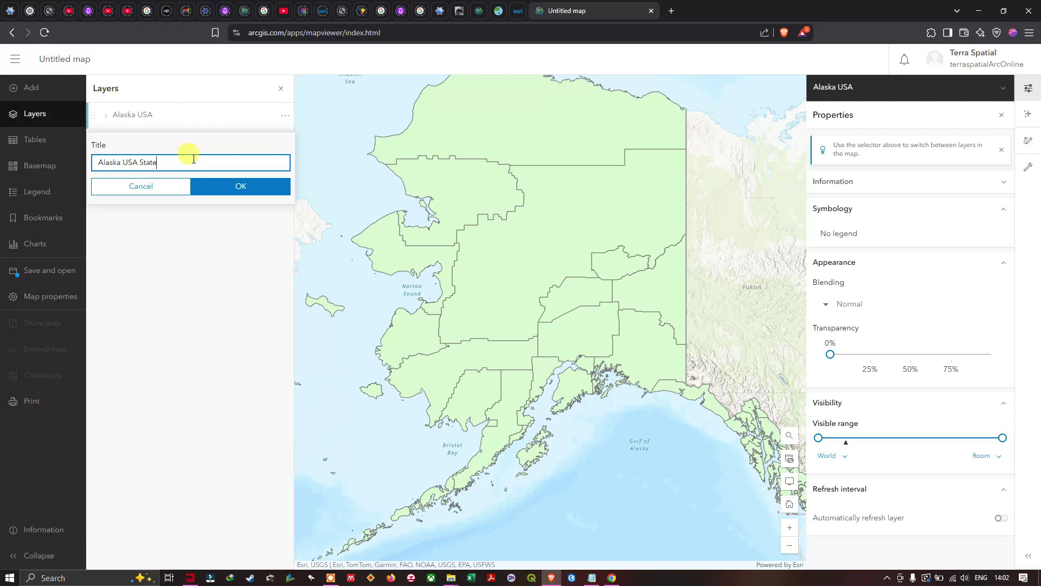
{"action": "left_click", "coordinate": [248, 189]}
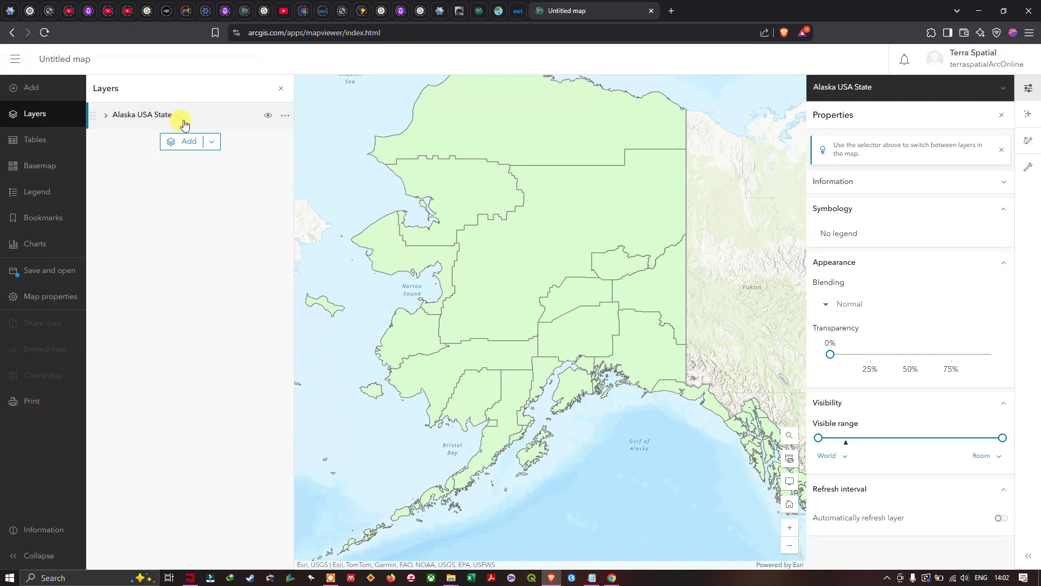
Show the options available for the Alaska USA State layer and view Alaska within the wider North Pacific region
{"action": "left_click", "coordinate": [286, 115]}
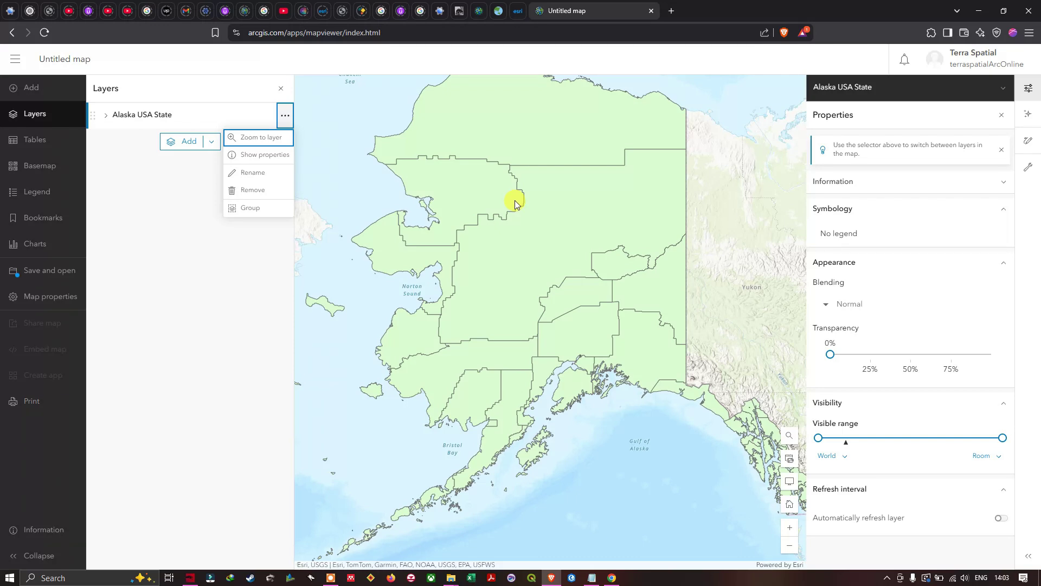
{"action": "scroll", "coordinate": [515, 200], "scroll_direction": "down", "scroll_amount": 1}
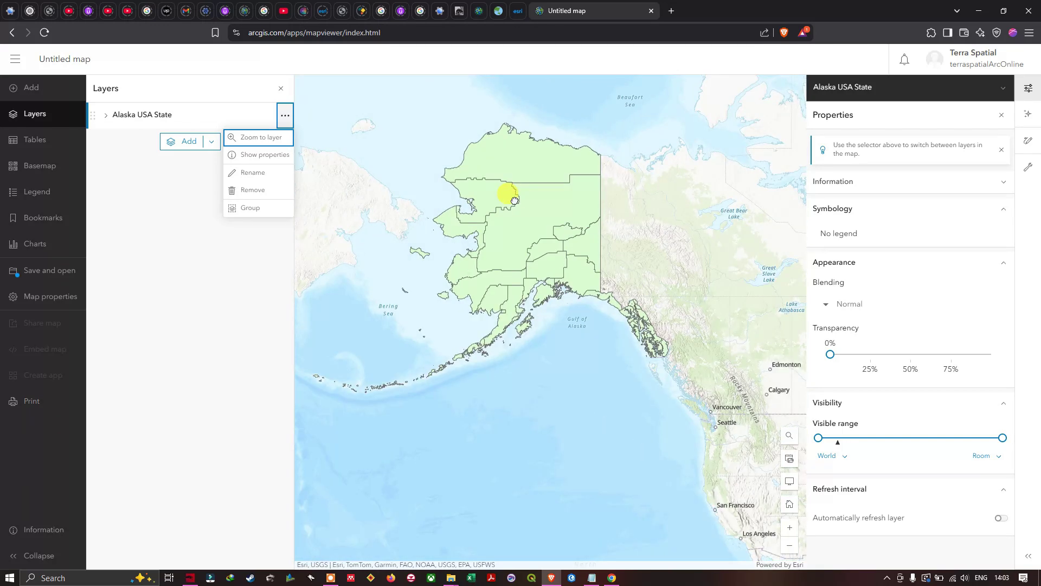
{"action": "scroll", "coordinate": [574, 215], "scroll_direction": "down", "scroll_amount": 1}
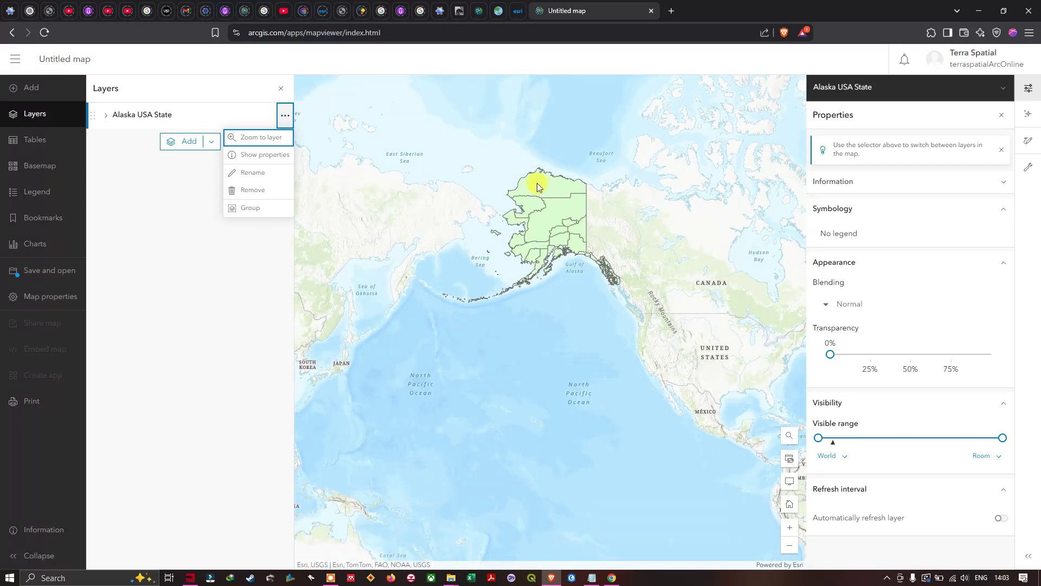